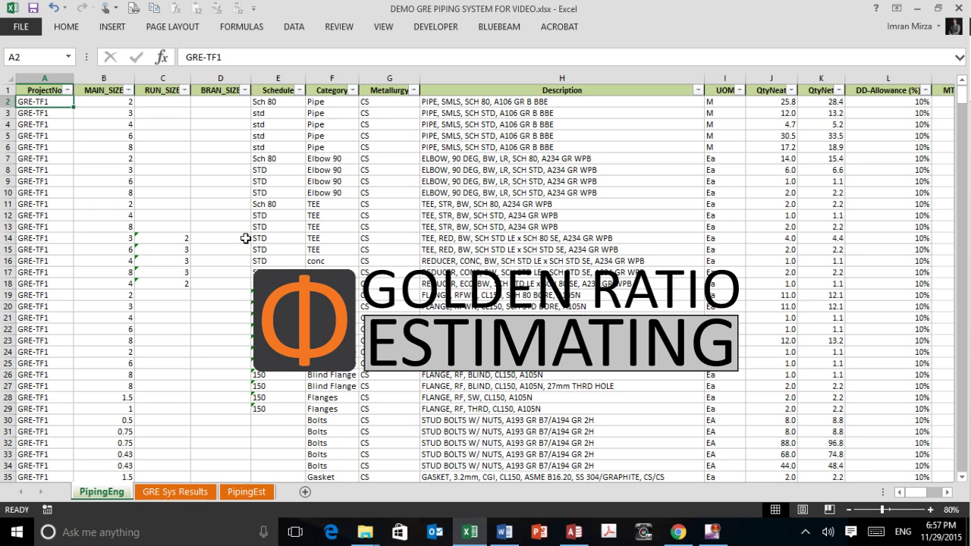
Review the PipingEng column headings from ProjectNo to Install and the TEE and STD entries
click(229, 237)
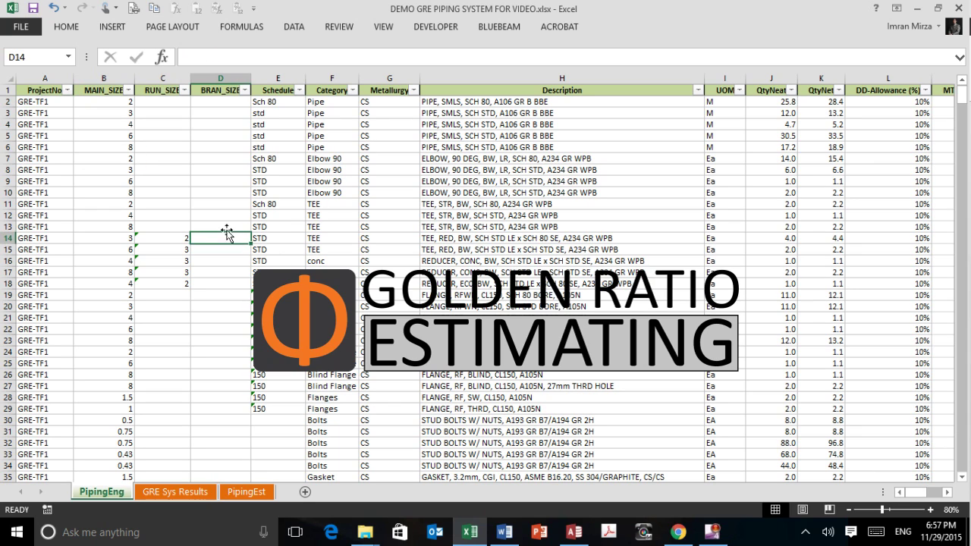
click(47, 90)
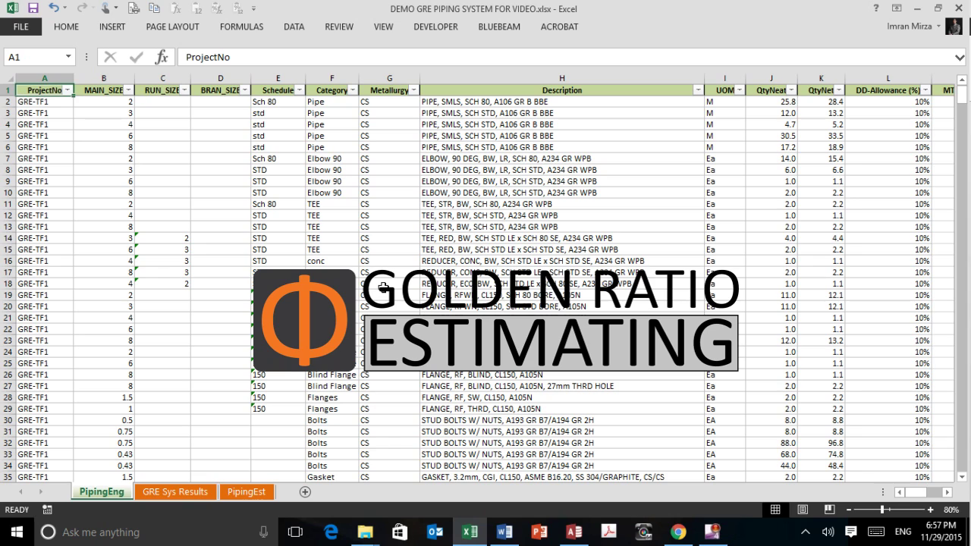
key(Right)
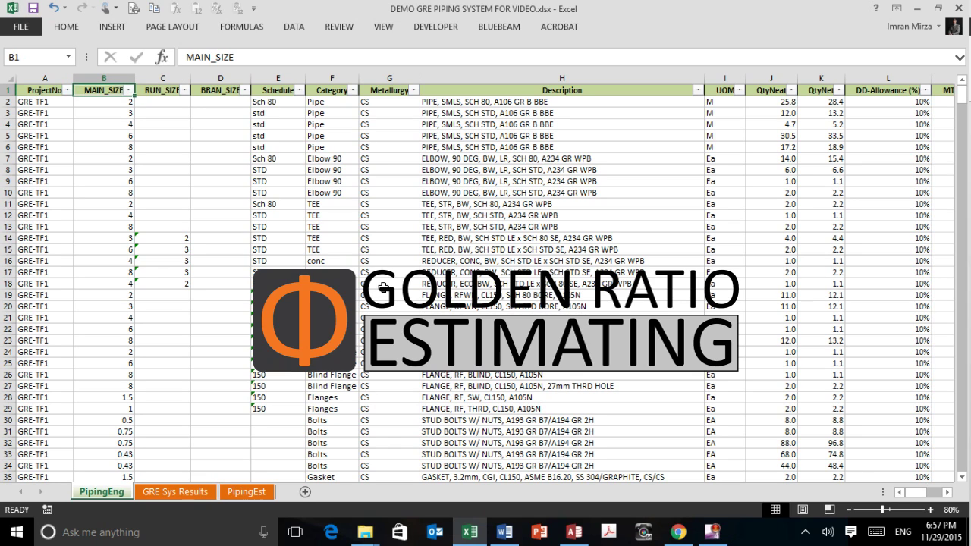
key(Left)
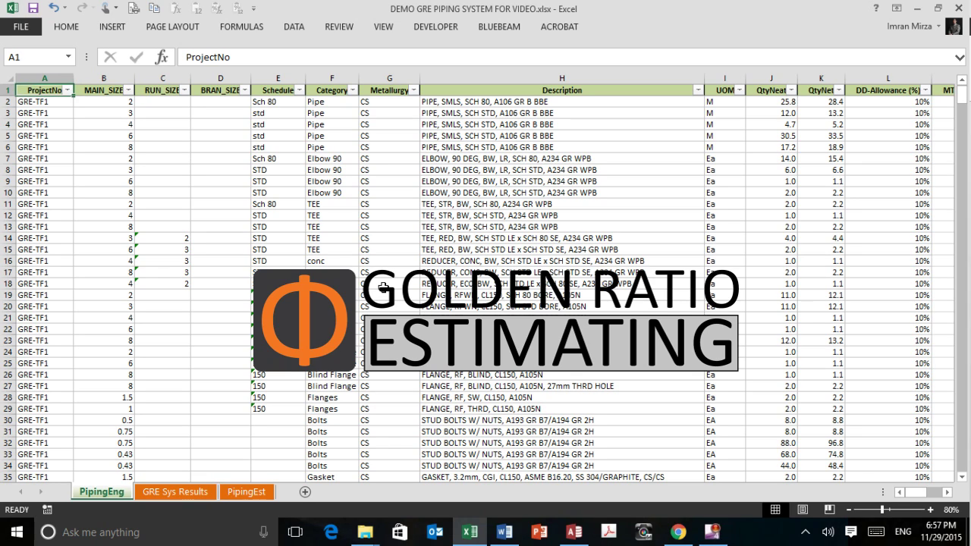
key(Right)
key(Right)
key(Right)
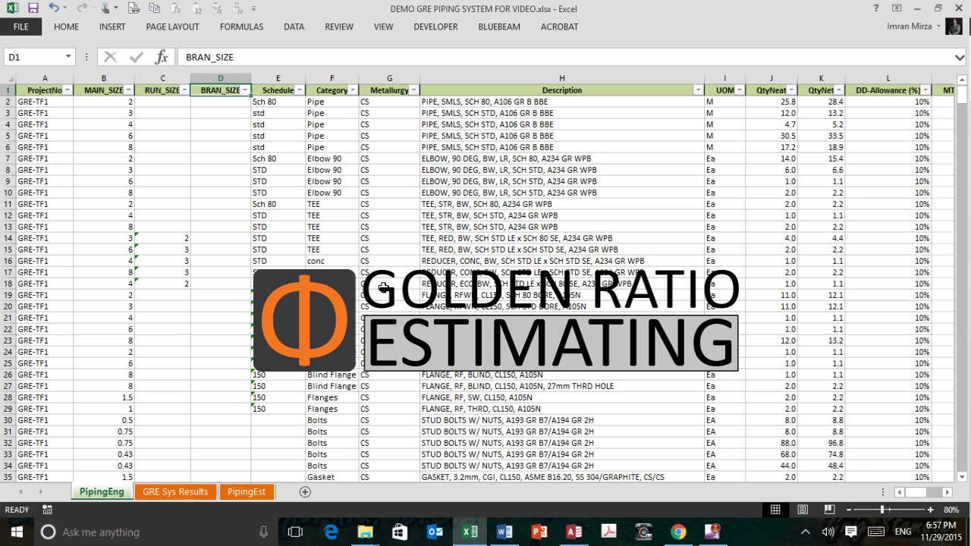
key(Right)
key(Right)
key(Right)
key(Right)
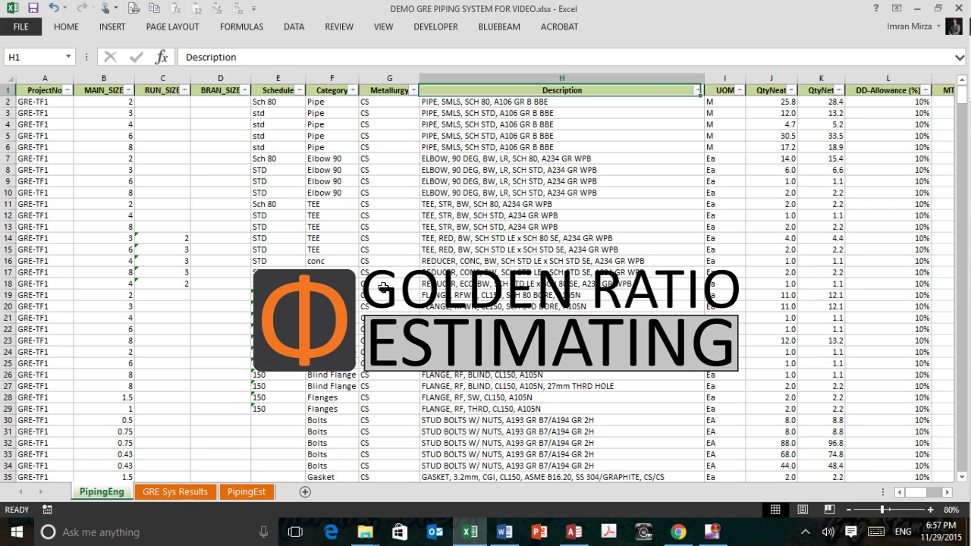
key(Right)
key(Right)
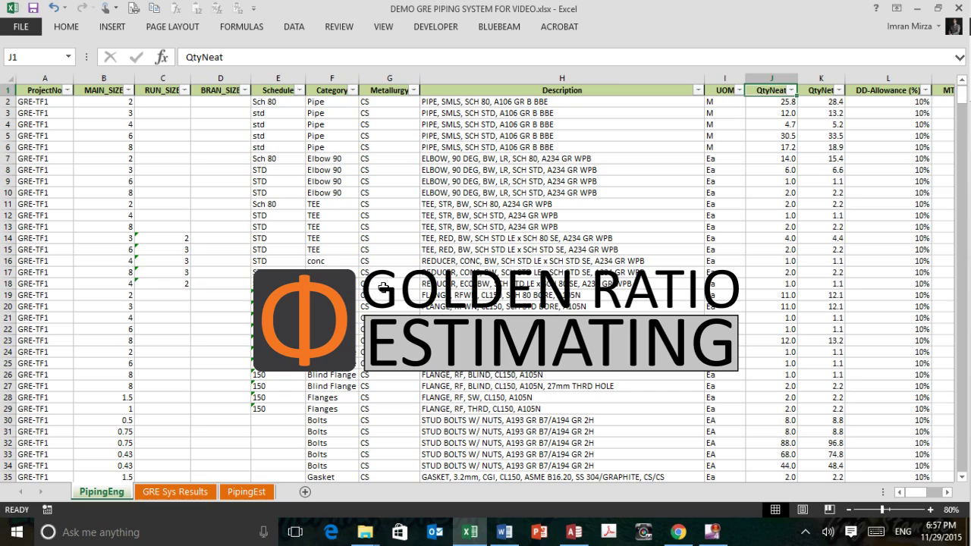
key(Right)
key(Right)
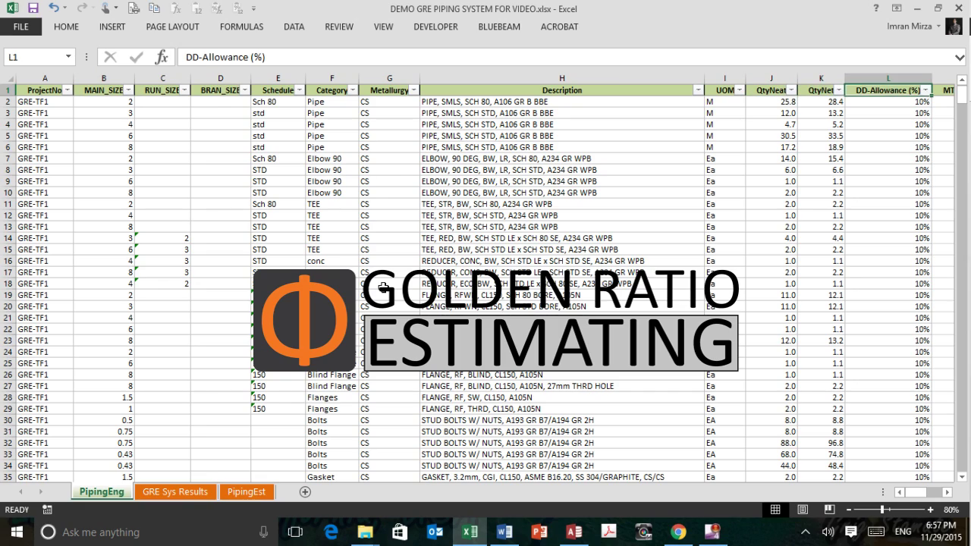
key(Right)
key(Right)
key(Right)
key(Right)
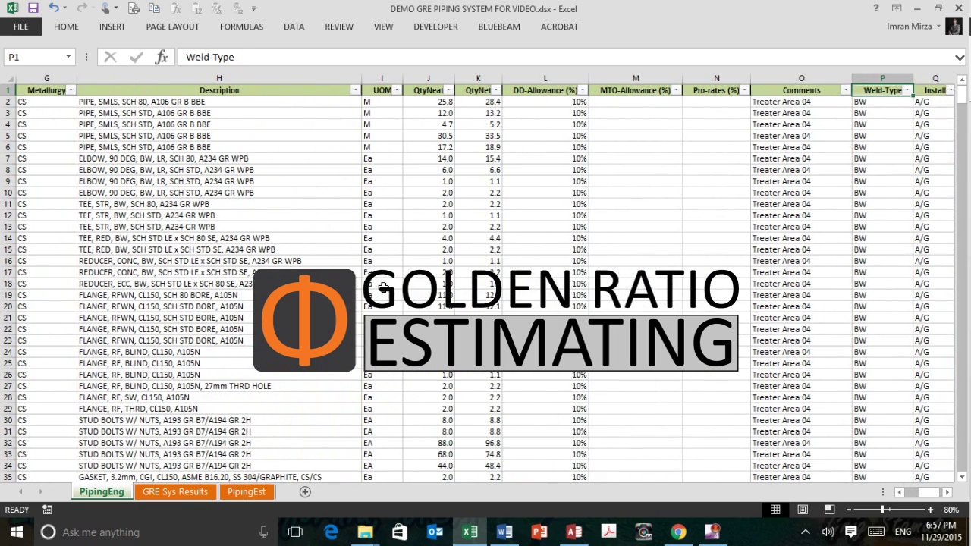
key(Right)
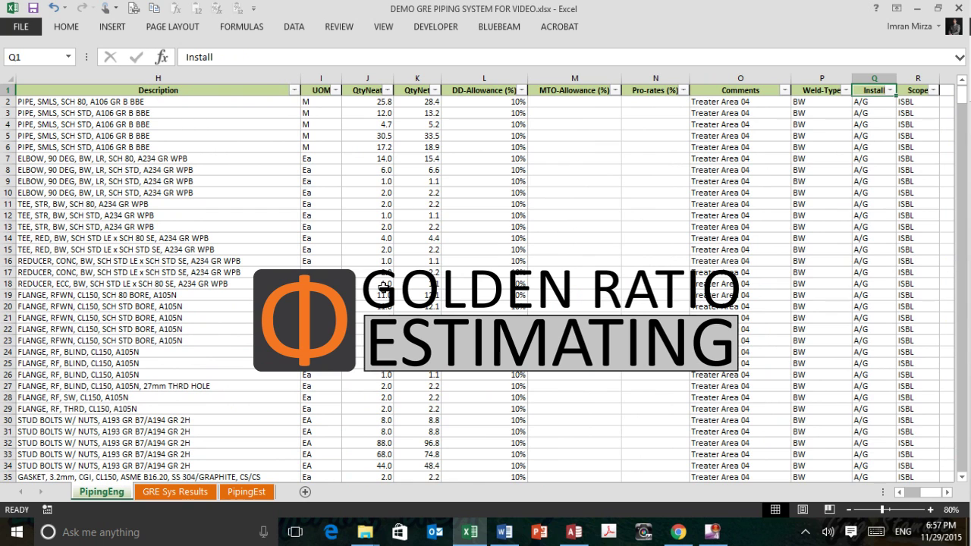
key(Right)
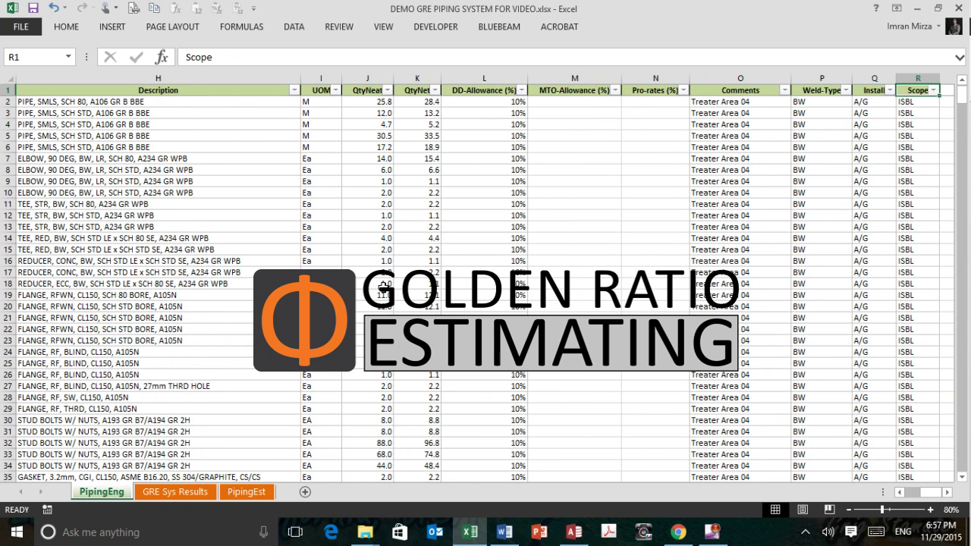
key(Left)
key(Left)
key(Left)
key(Left)
key(Left)
key(Left)
key(Left)
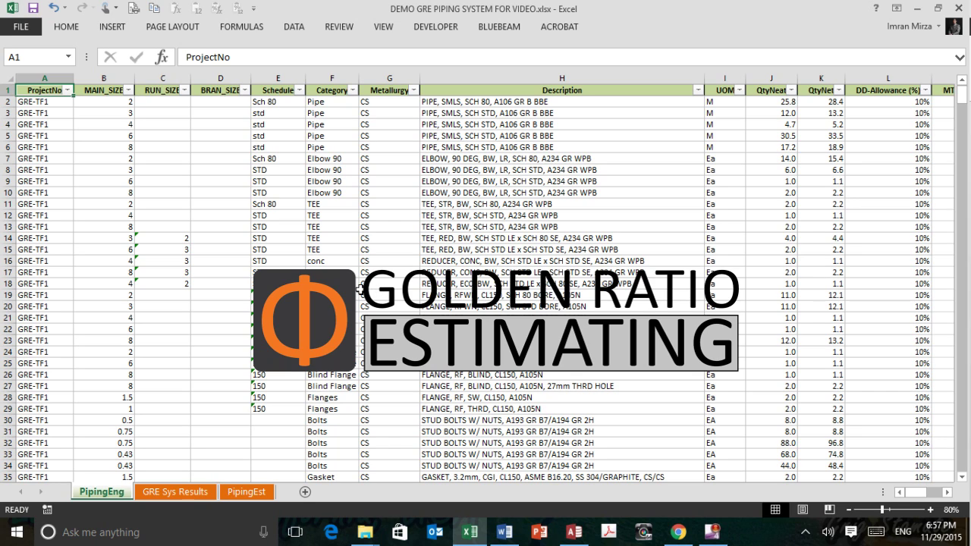
click(318, 253)
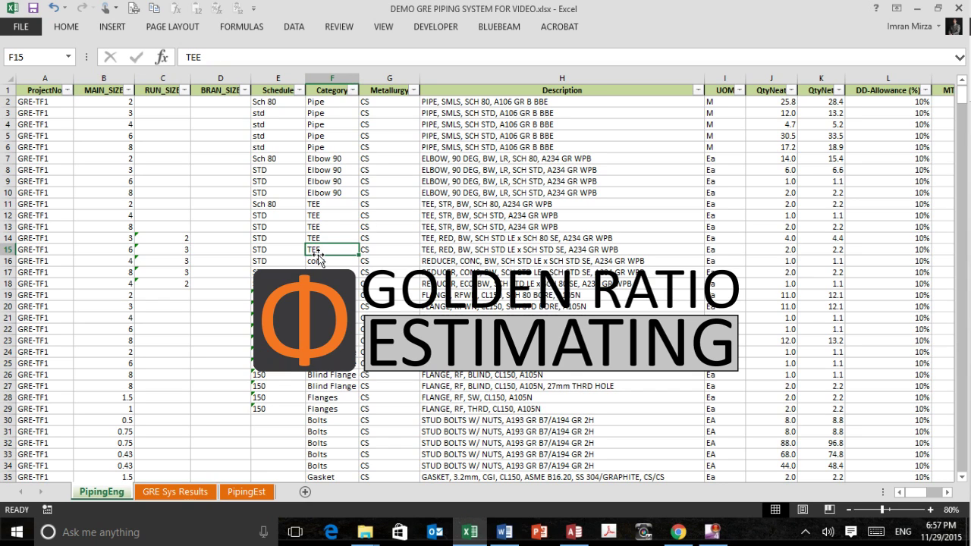
click(276, 219)
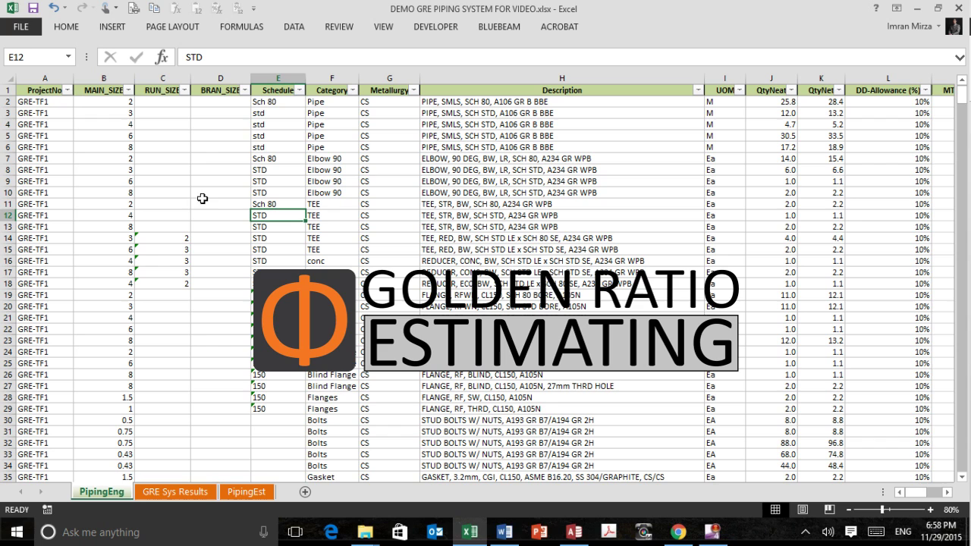
Copy the entire PipingEng sheet and bring up the empty PipingEst table in Access
click(7, 78)
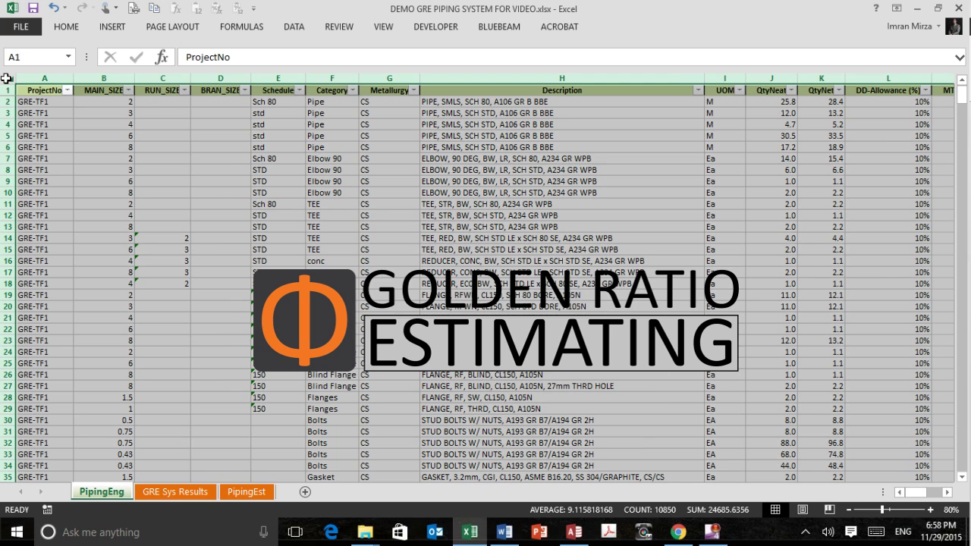
right_click(9, 81)
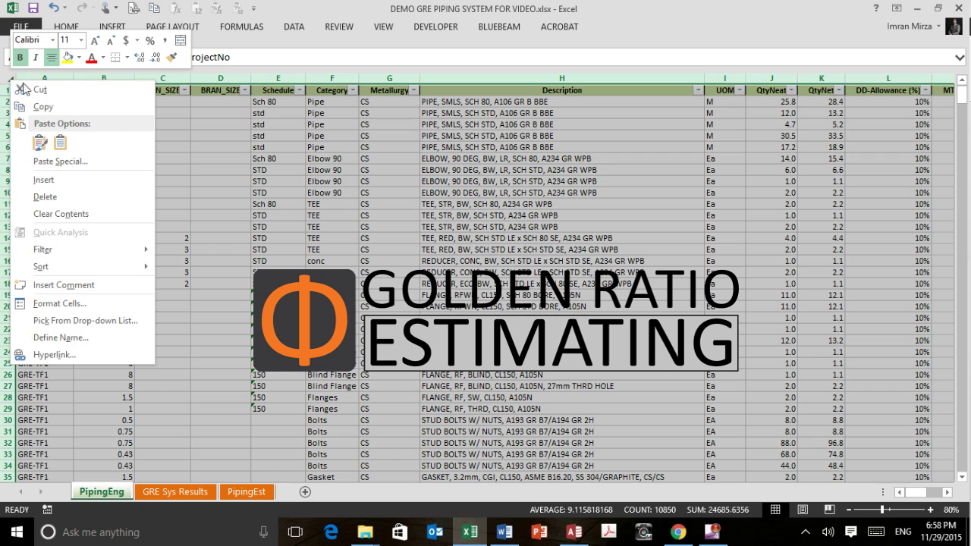
click(41, 107)
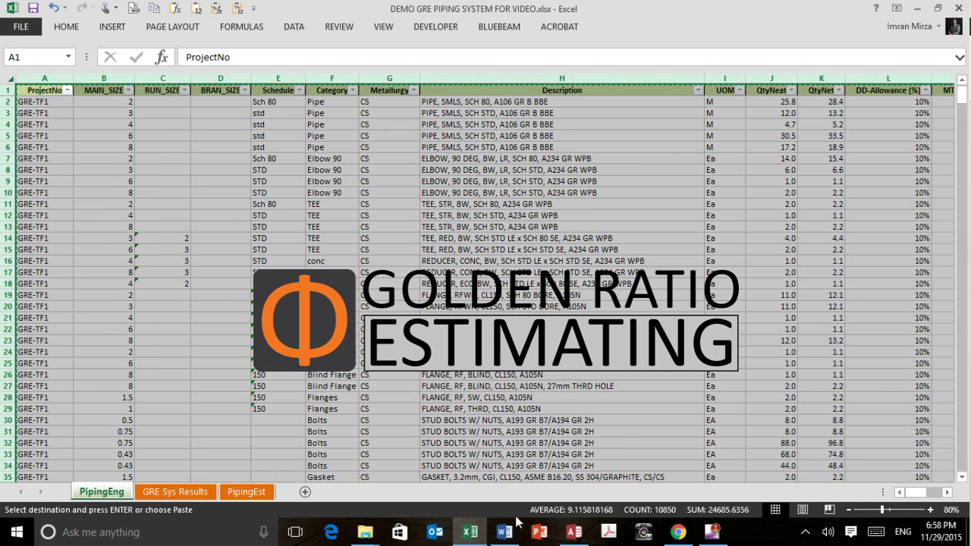
click(574, 531)
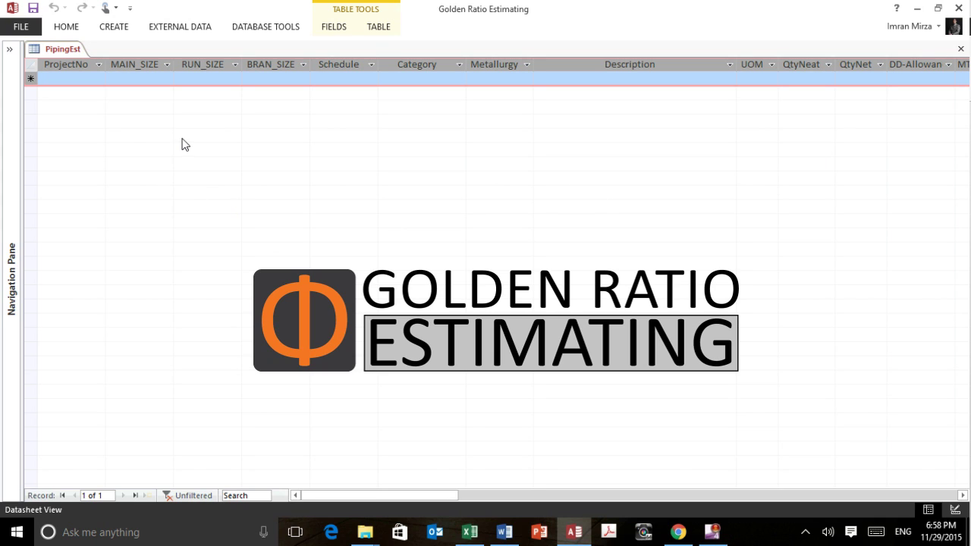
Paste the copied rows into PipingEst's new-record row and confirm, adding 677 records
right_click(32, 66)
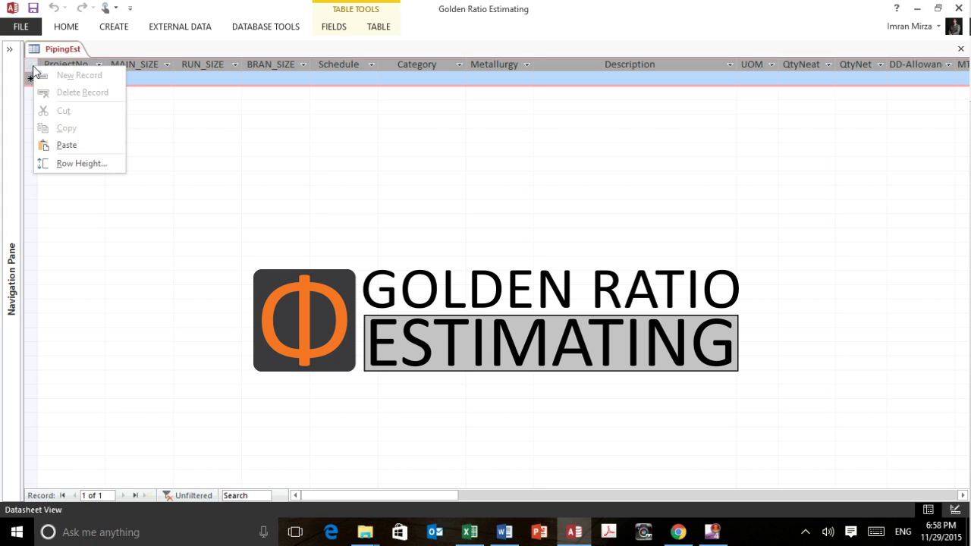
click(65, 144)
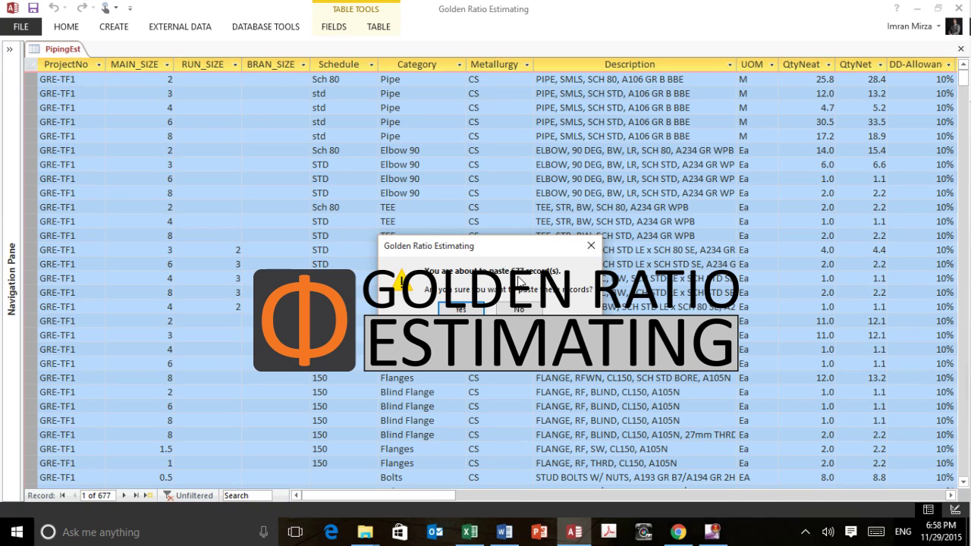
click(460, 309)
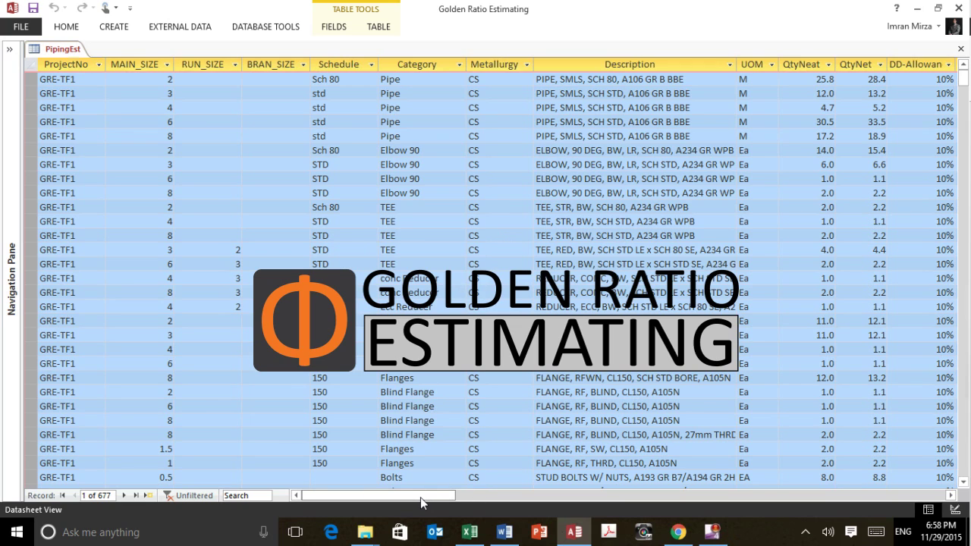
drag(420, 497, 595, 495)
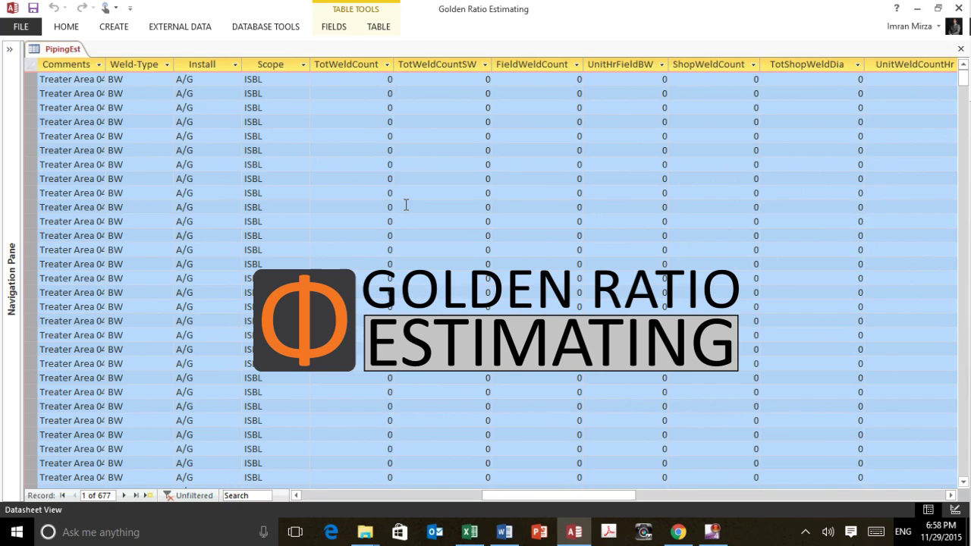
click(407, 207)
click(352, 66)
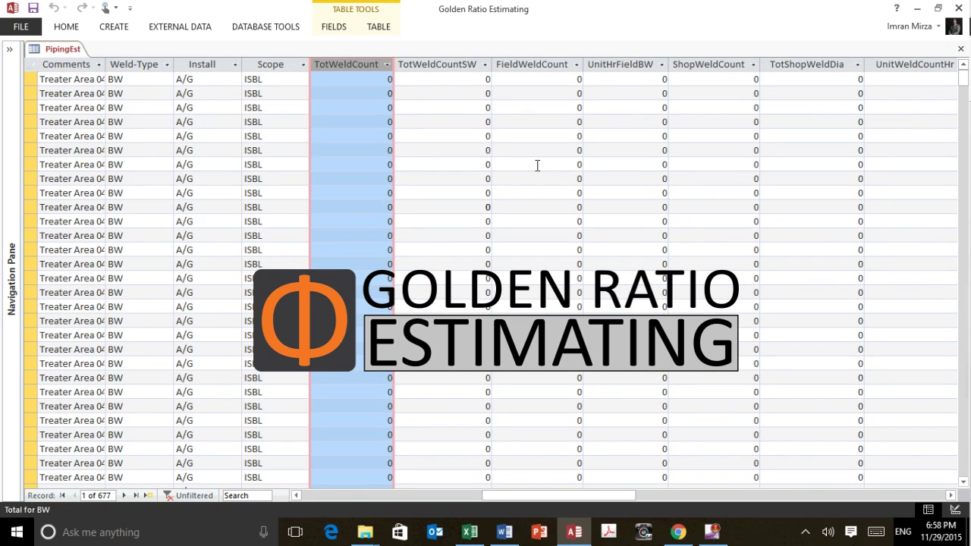
key(Tab)
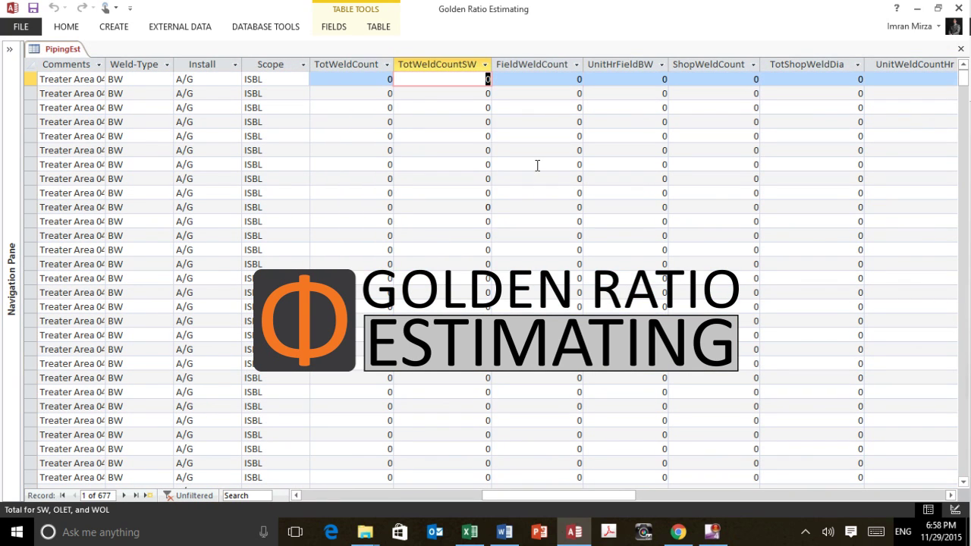
key(Tab)
key(Tab)
key(Tab)
key(Tab)
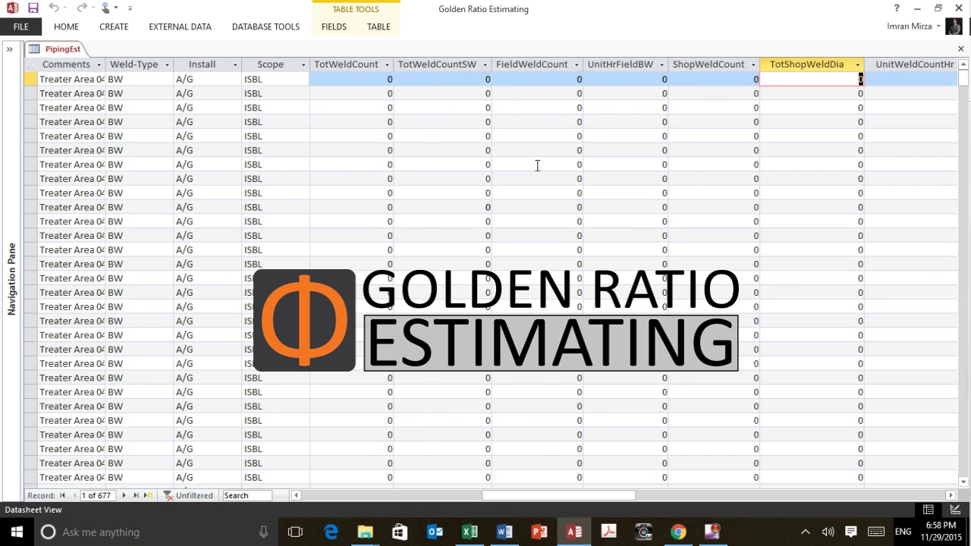
key(Tab)
key(Tab)
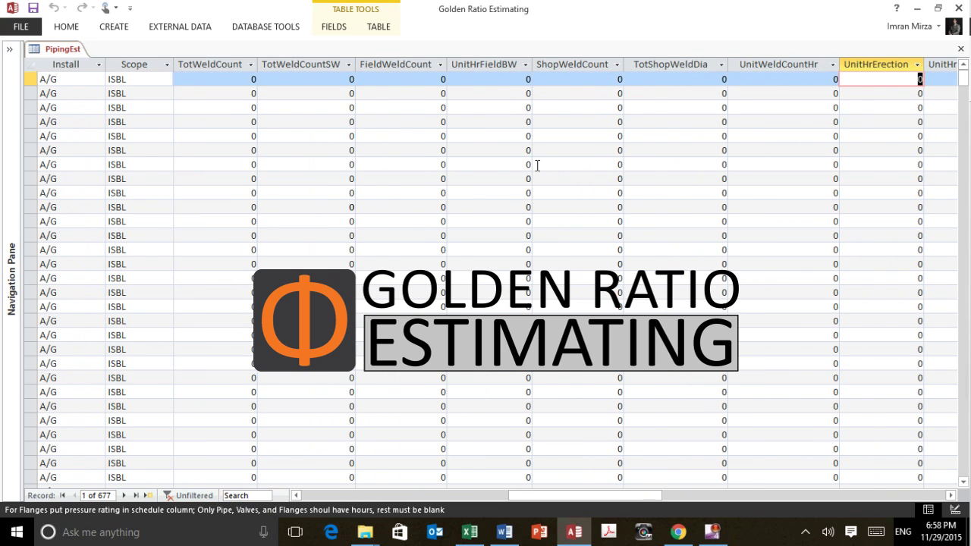
key(Tab)
key(Tab)
key(Tab)
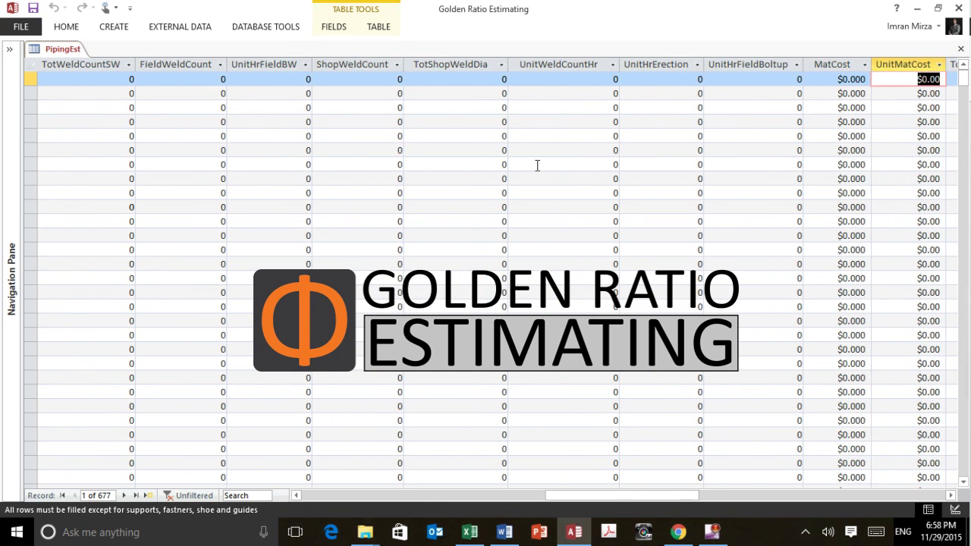
key(Tab)
key(Tab)
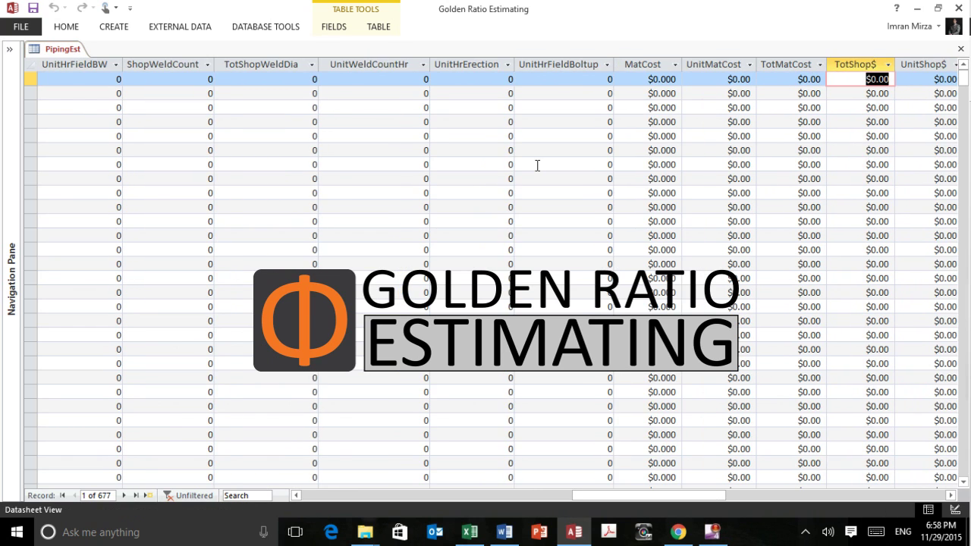
key(Tab)
key(Tab)
key(Tab)
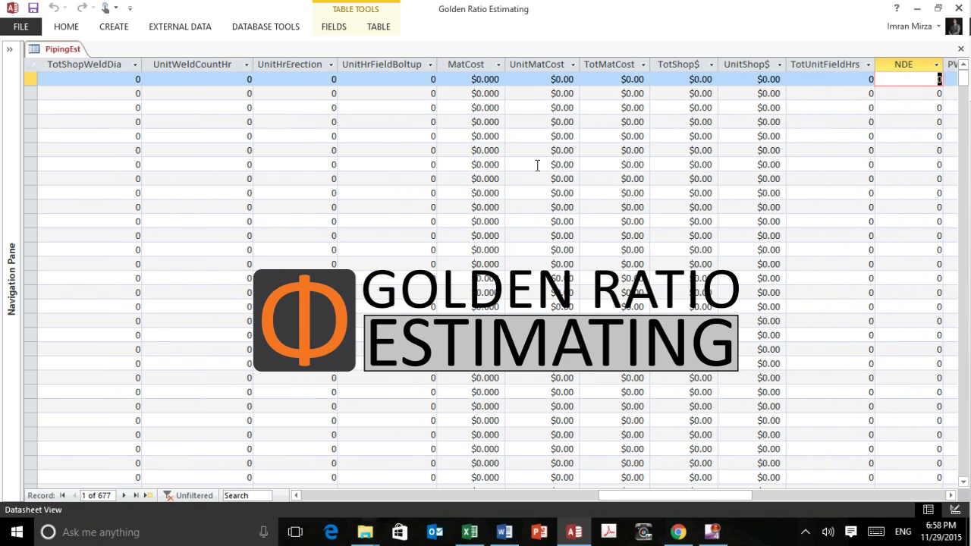
key(Tab)
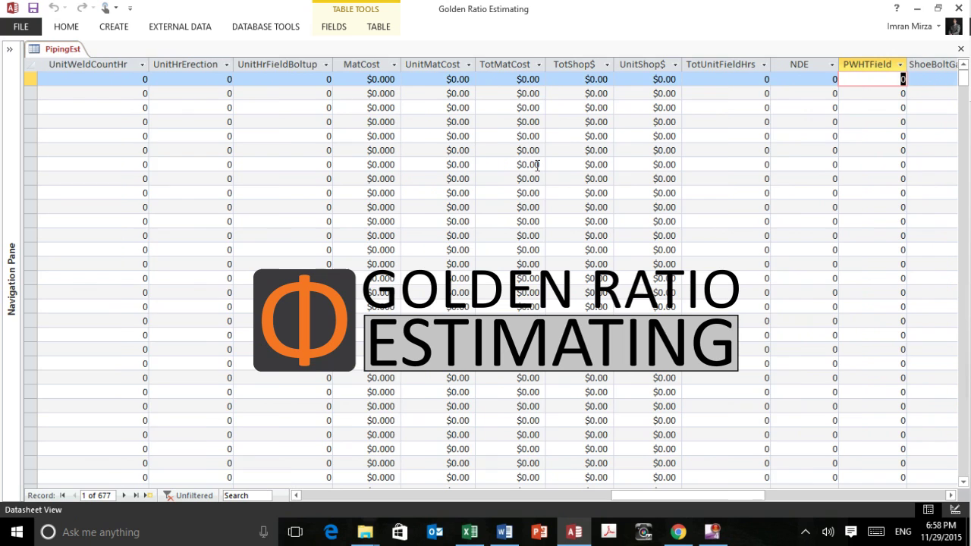
key(Tab)
key(Tab)
key(Tab)
key(Tab)
key(Tab)
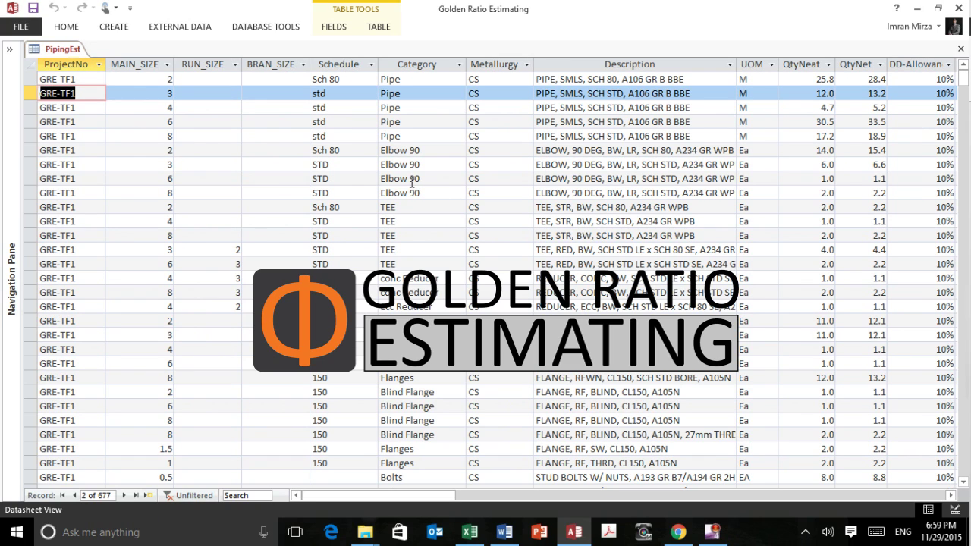
Run PIPING from the Processing form on PipingEst, then close the form
click(10, 53)
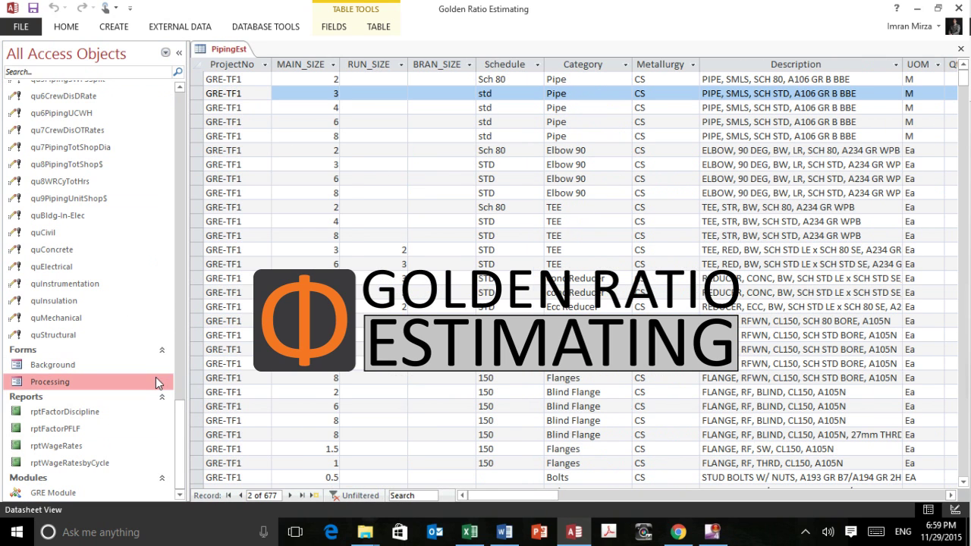
double_click(157, 382)
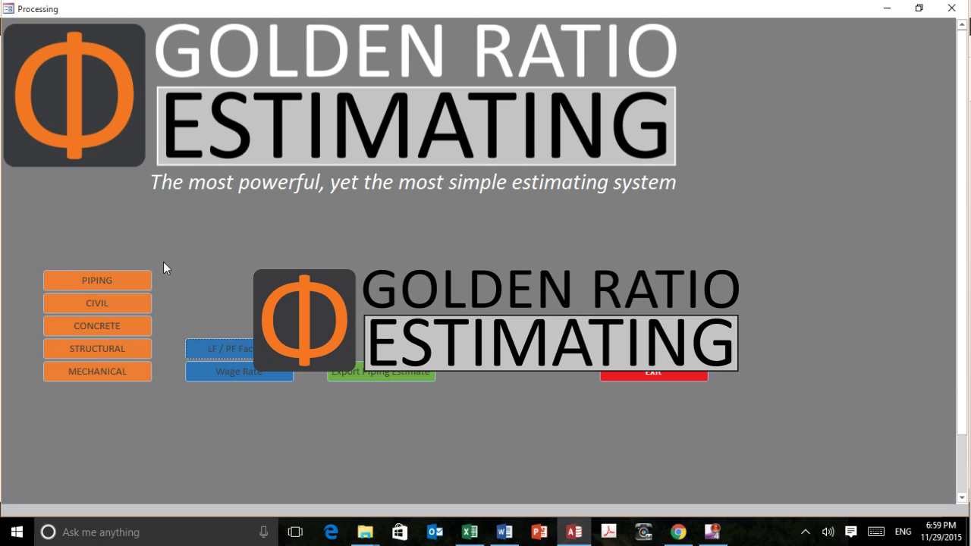
click(99, 279)
click(952, 9)
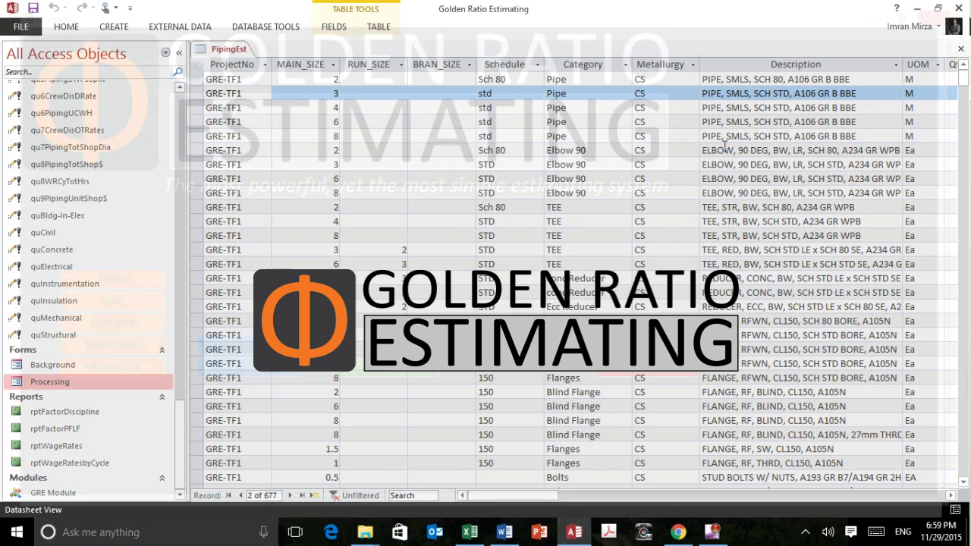
Hide the Navigation Pane and check PipingEst's calculated cost and hours columns
click(180, 54)
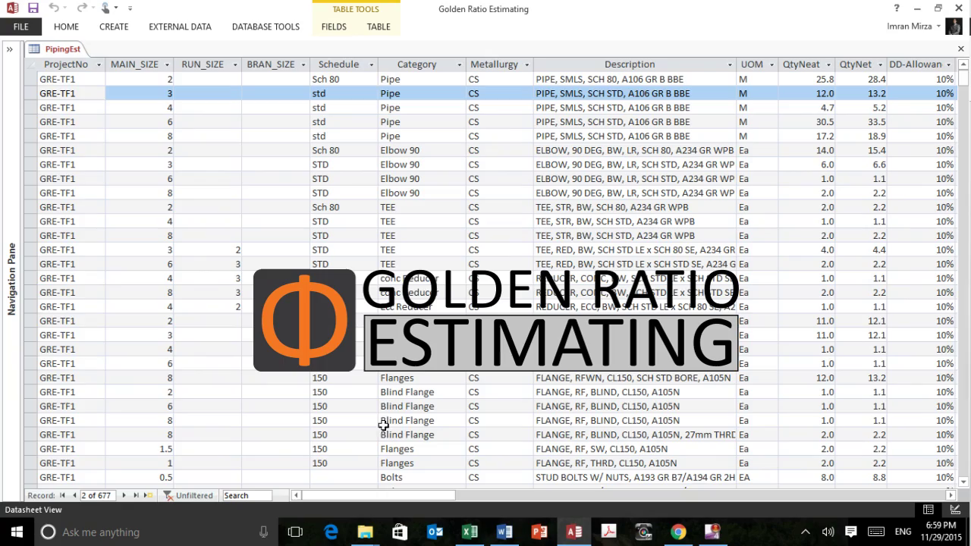
drag(398, 497, 637, 509)
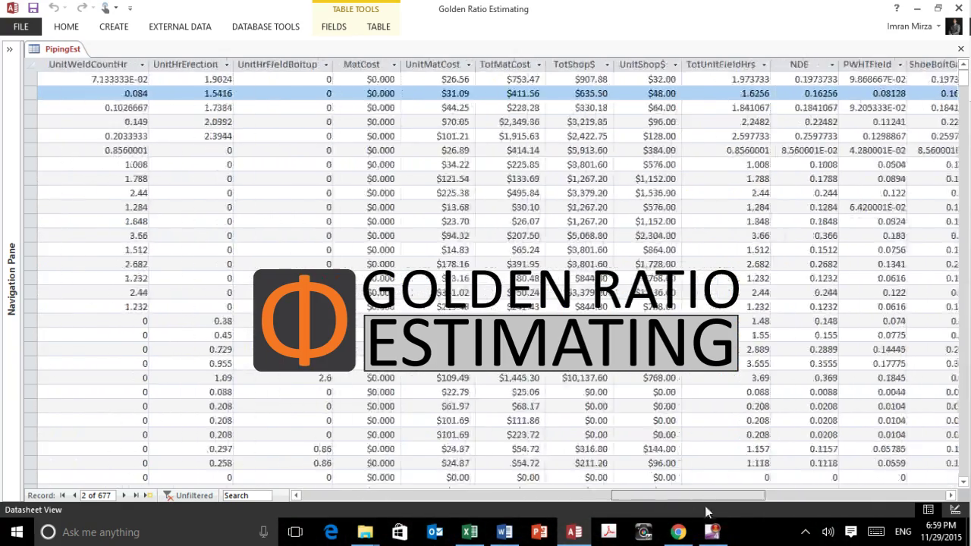
drag(637, 510, 763, 516)
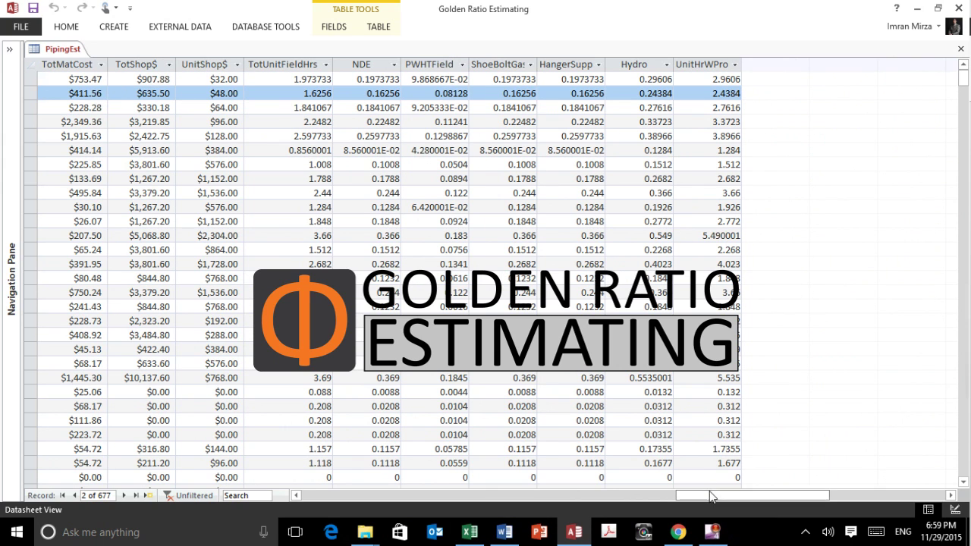
drag(712, 496, 313, 497)
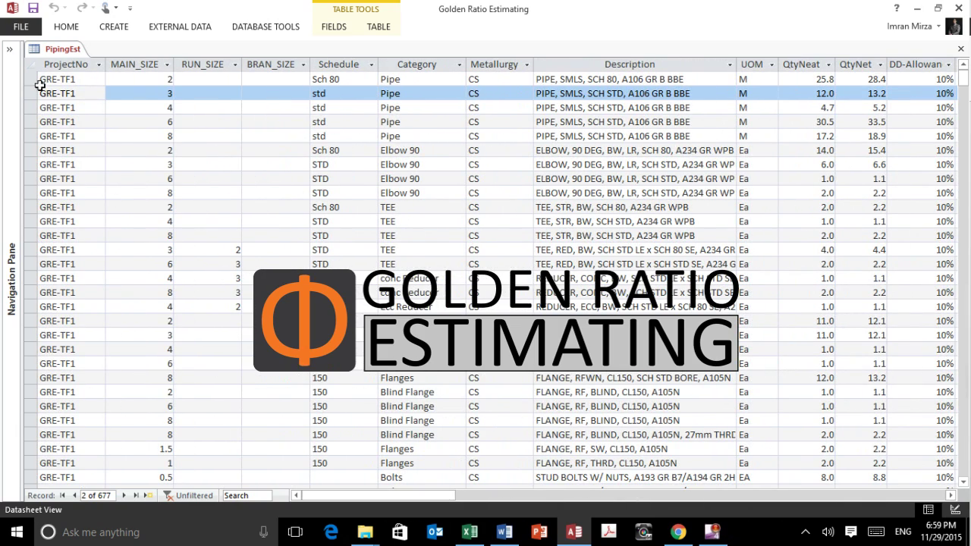
Copy all 677 PipingEst records and bring the Excel workbook back
click(32, 64)
right_click(33, 63)
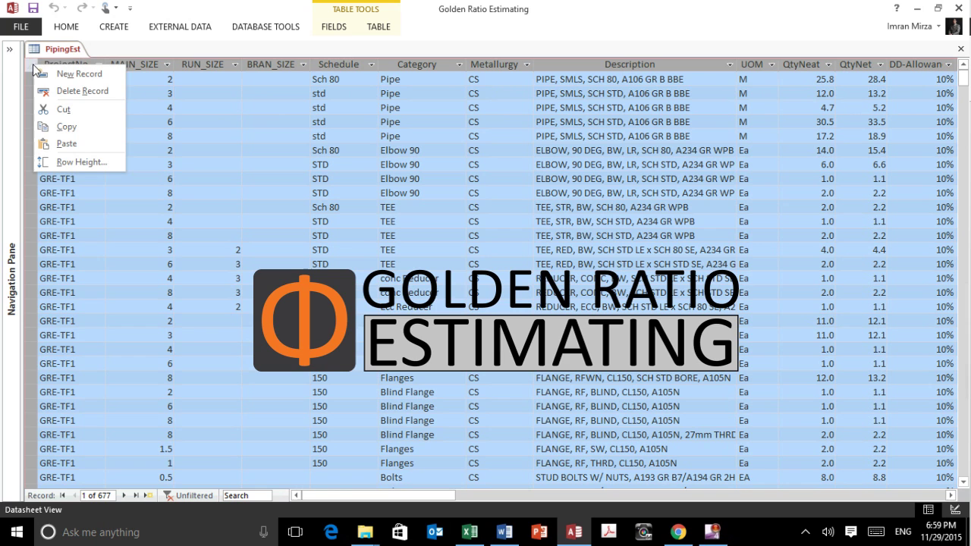
click(65, 126)
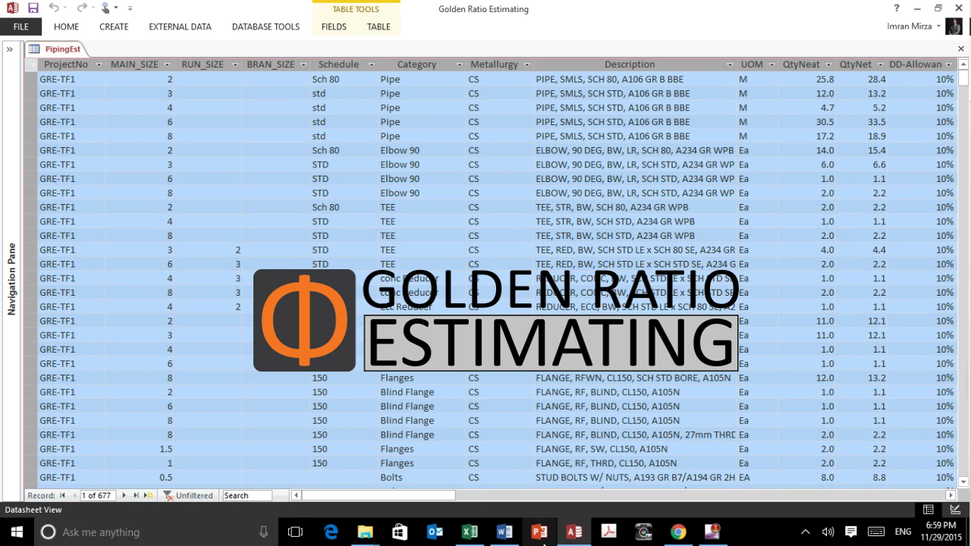
click(469, 532)
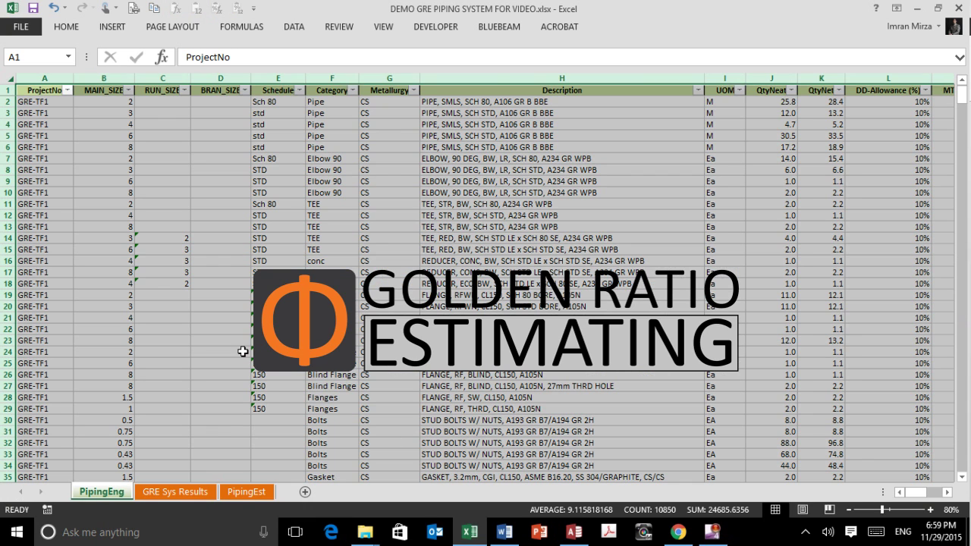
Paste the calculated PipingEst records into GRE Sys Results at A1, accepting the size warning
click(170, 492)
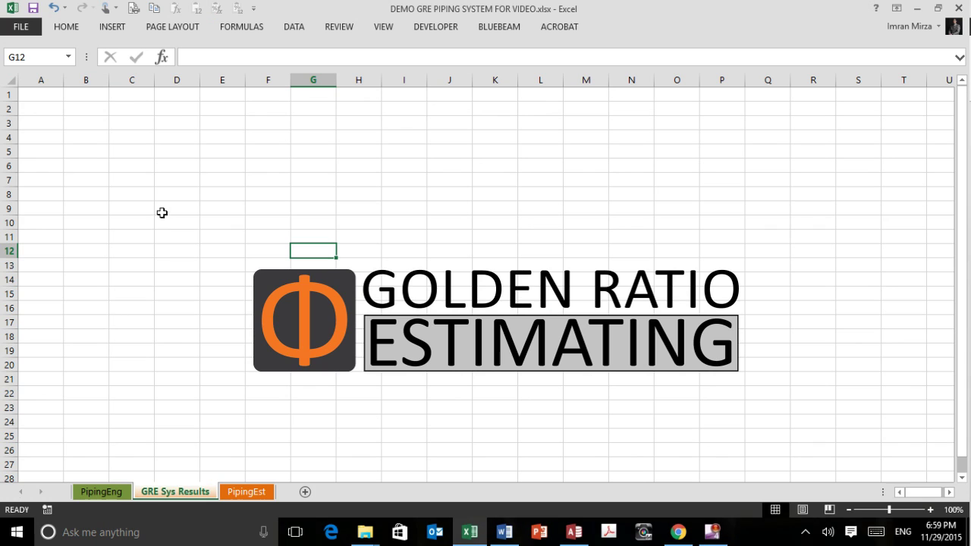
click(80, 150)
click(12, 80)
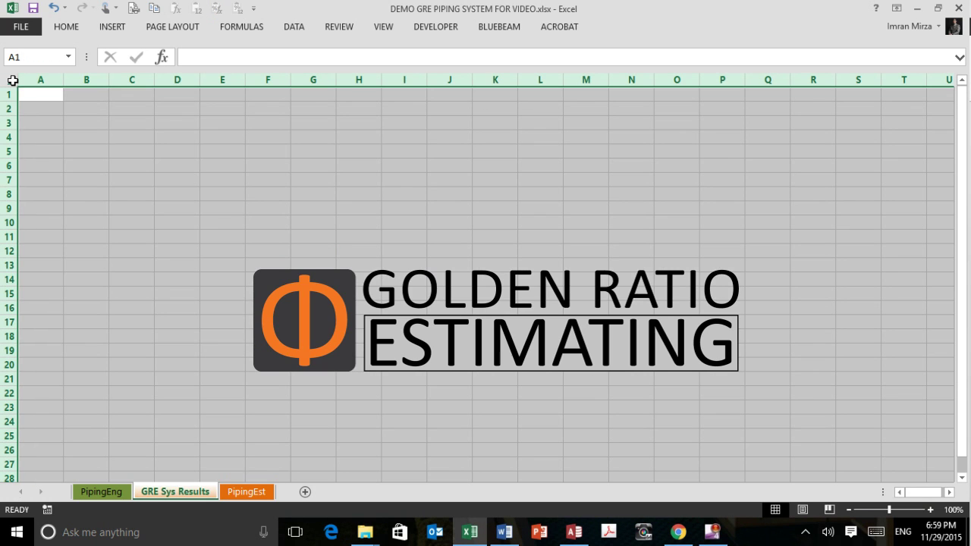
right_click(13, 80)
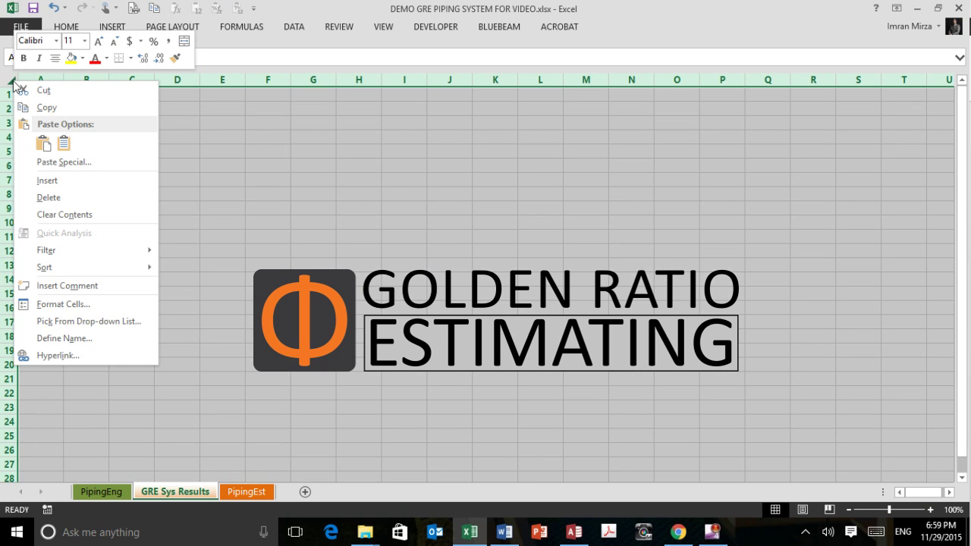
click(43, 143)
key(Return)
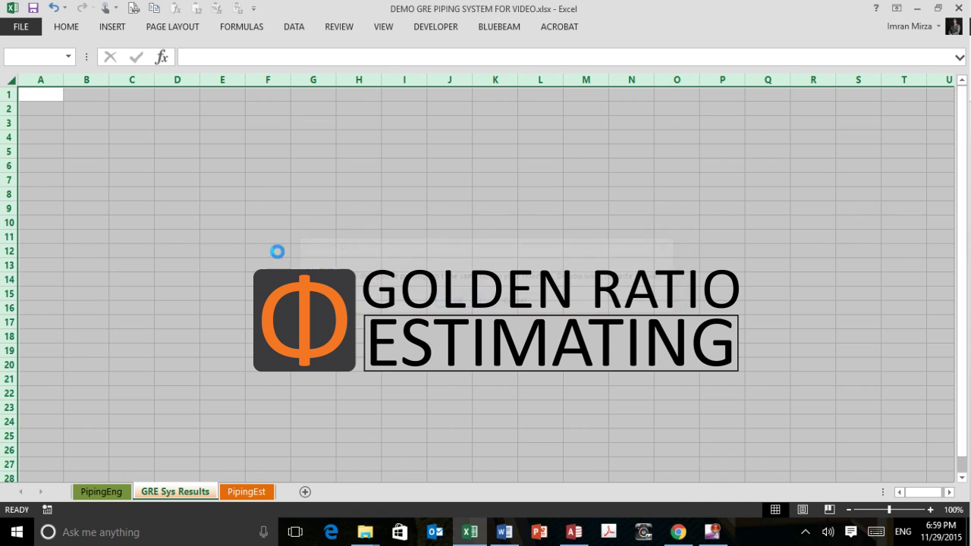
click(273, 231)
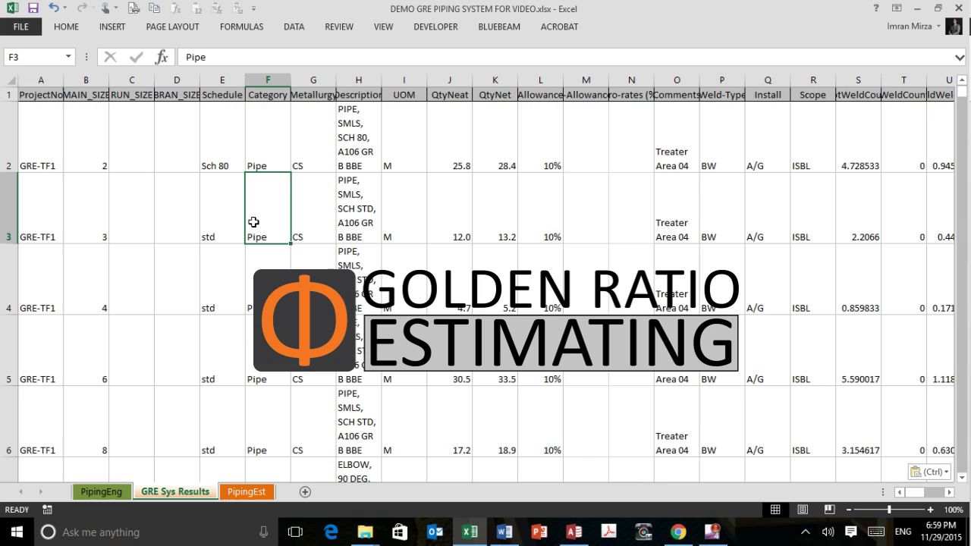
Copy the A2:AM678 block of calculated records on GRE Sys Results
mouse_move(42, 125)
mouse_down()
mouse_move(883, 241)
mouse_move(745, 542)
mouse_move(726, 540)
mouse_up()
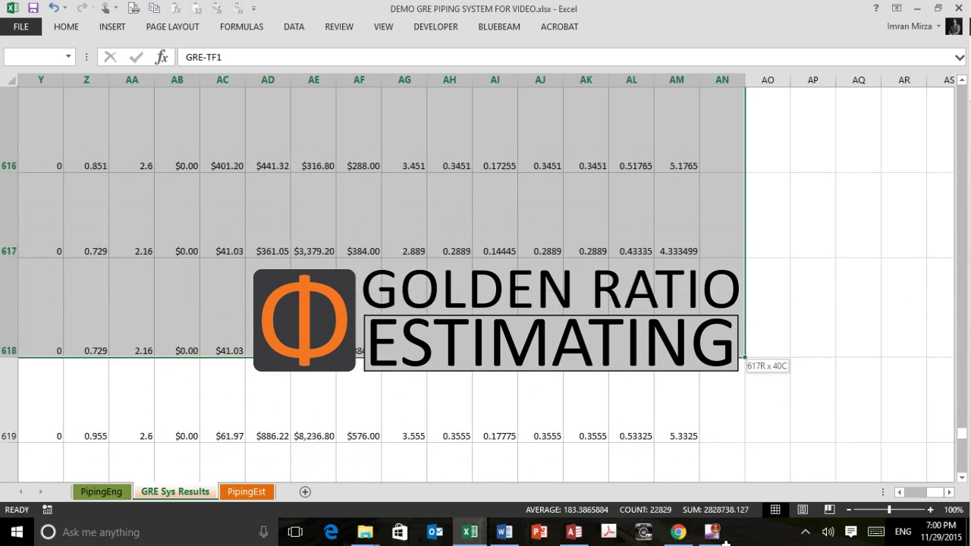
drag(725, 539, 686, 395)
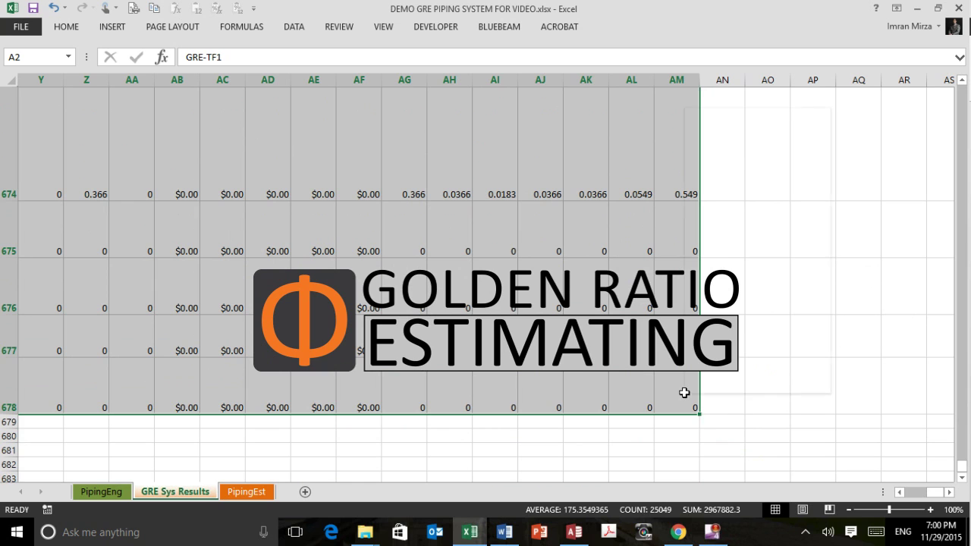
right_click(686, 394)
click(718, 136)
key(ctrl+BackSpace)
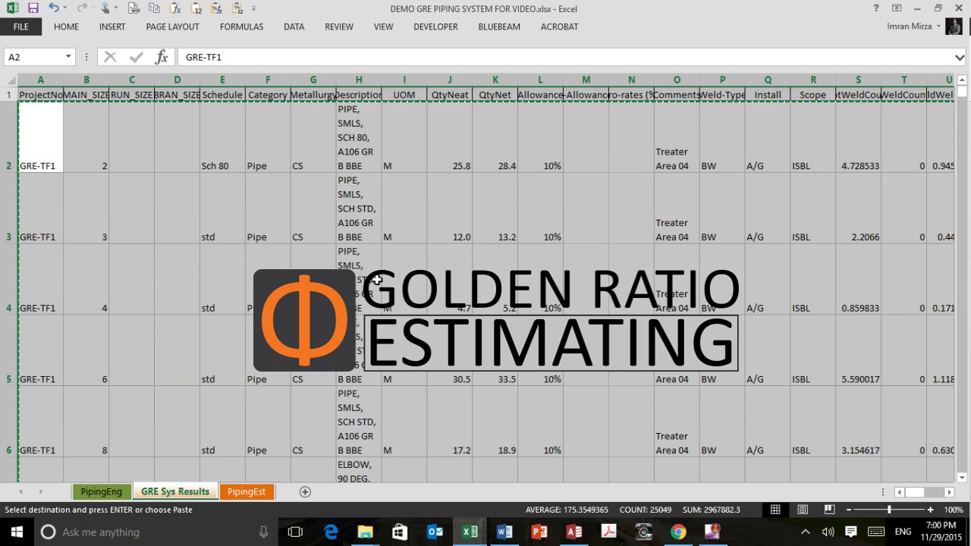
Open the PipingEst sheet at A4 and check its total columns reading 0.00
click(247, 490)
click(318, 291)
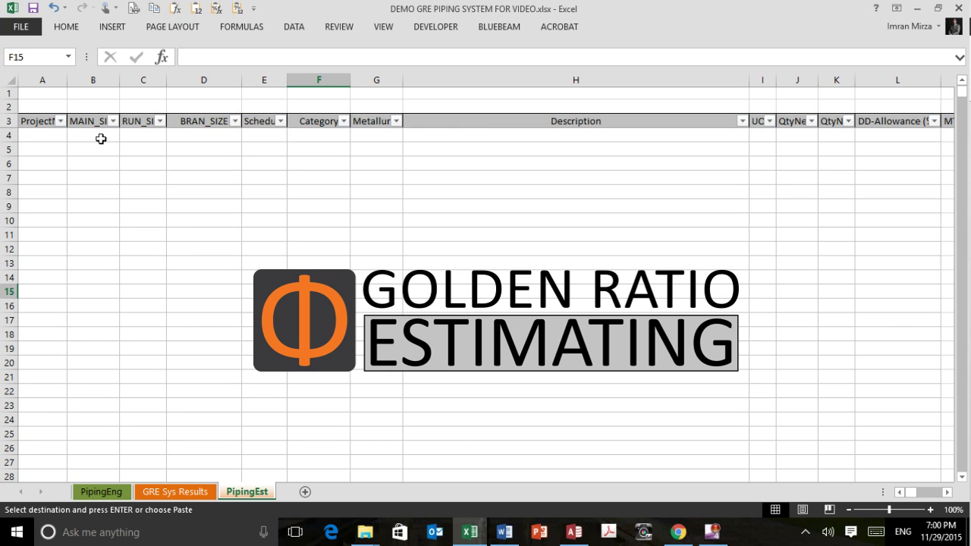
click(48, 136)
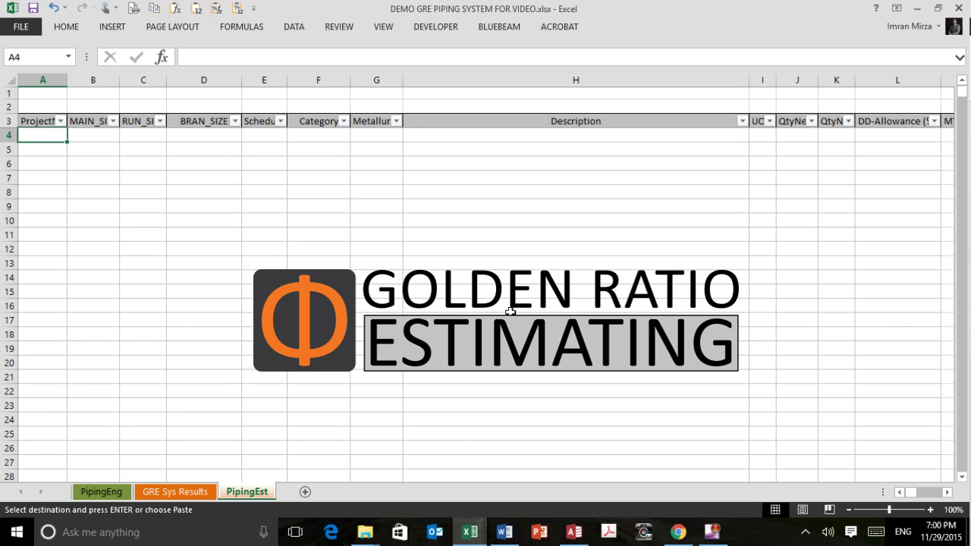
click(948, 492)
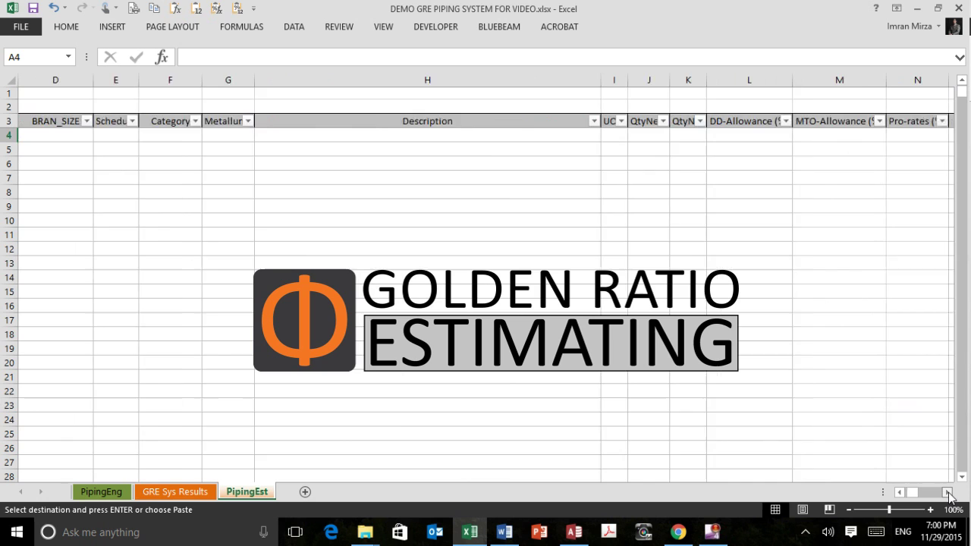
click(947, 492)
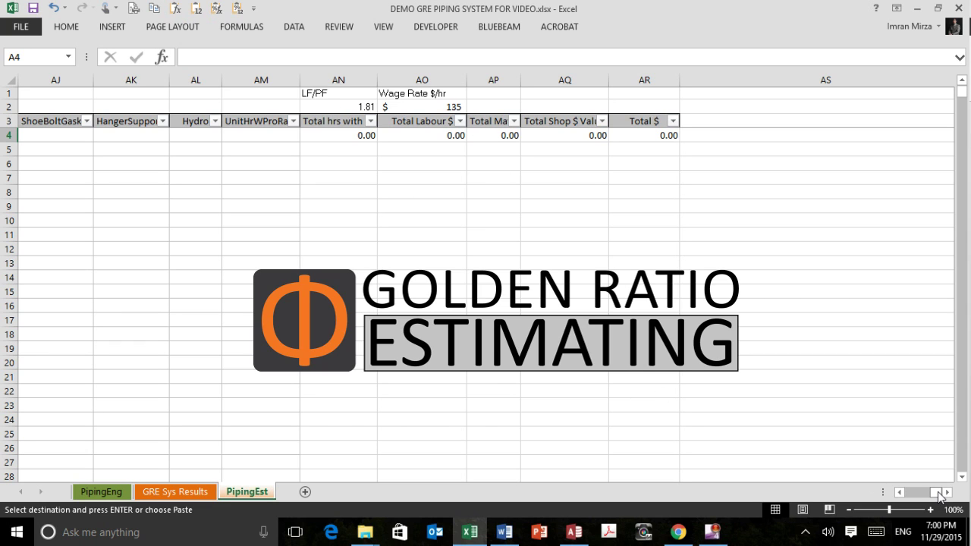
drag(937, 493, 823, 493)
click(282, 201)
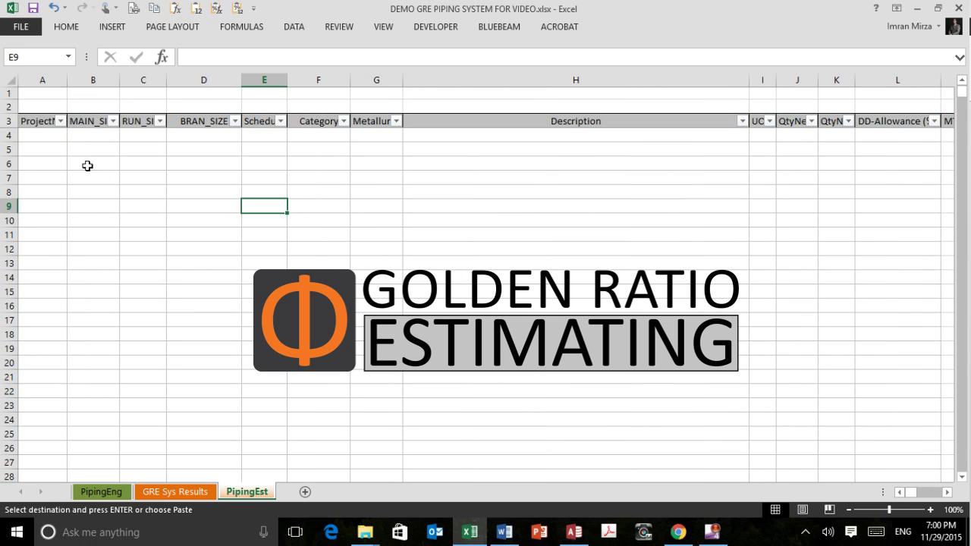
Paste the processed piping results at PipingEst A4 and view the AN–AR total columns
click(48, 139)
right_click(47, 143)
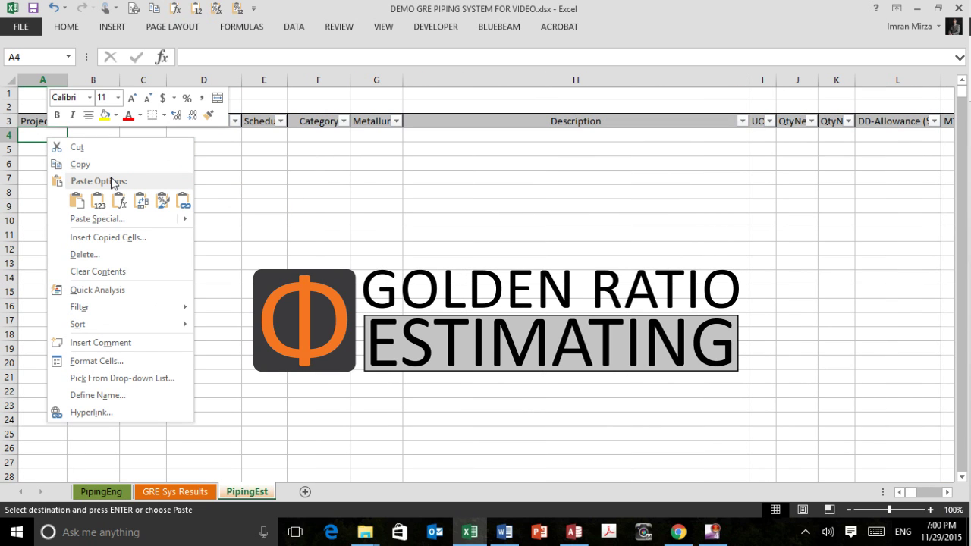
click(97, 201)
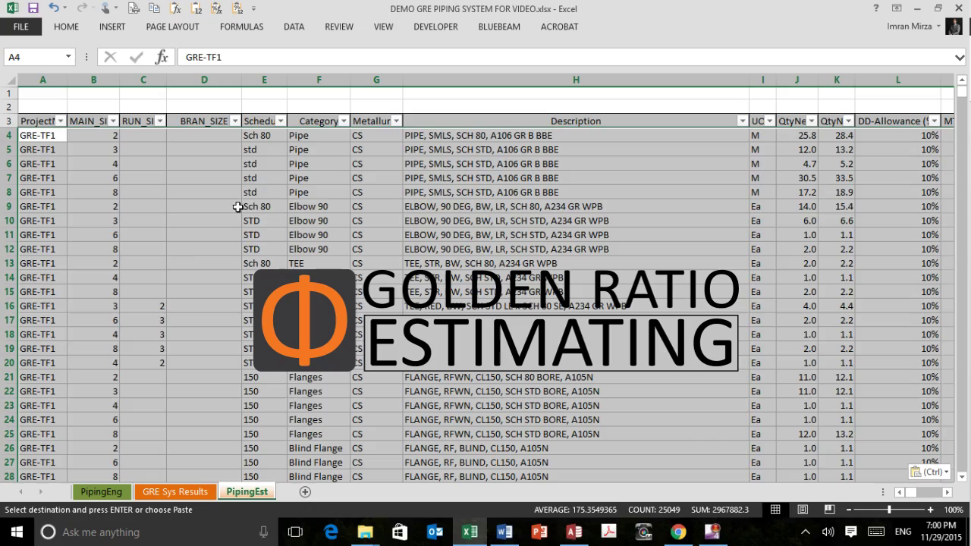
click(443, 275)
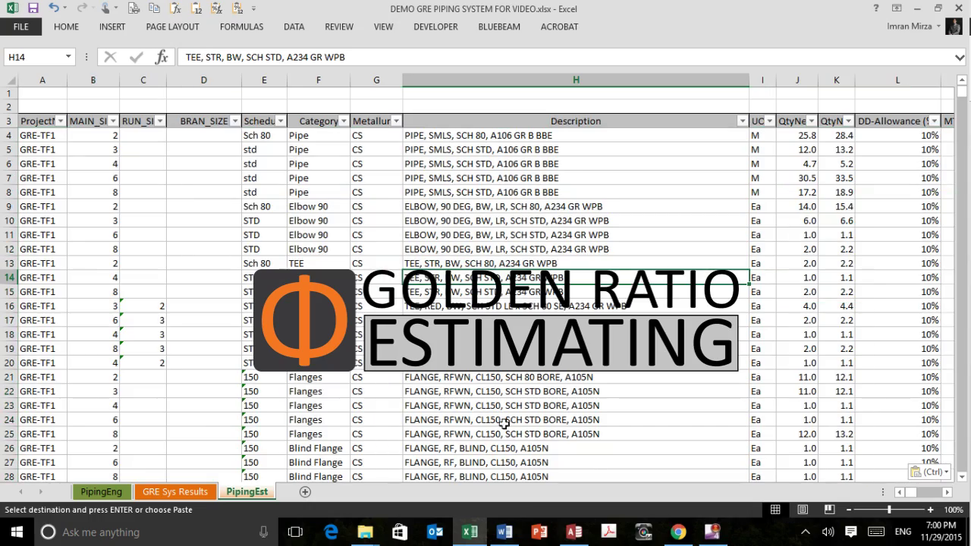
click(946, 492)
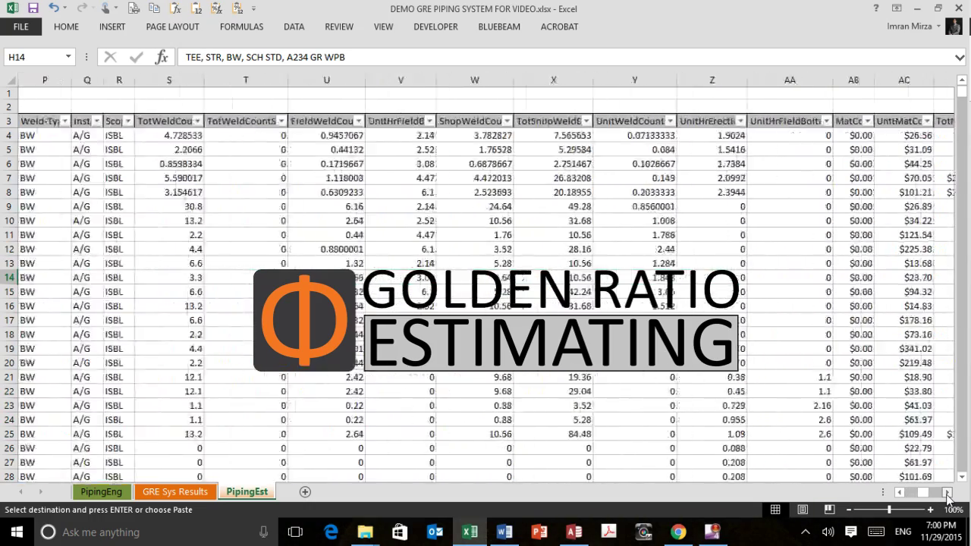
drag(946, 492, 946, 492)
click(409, 233)
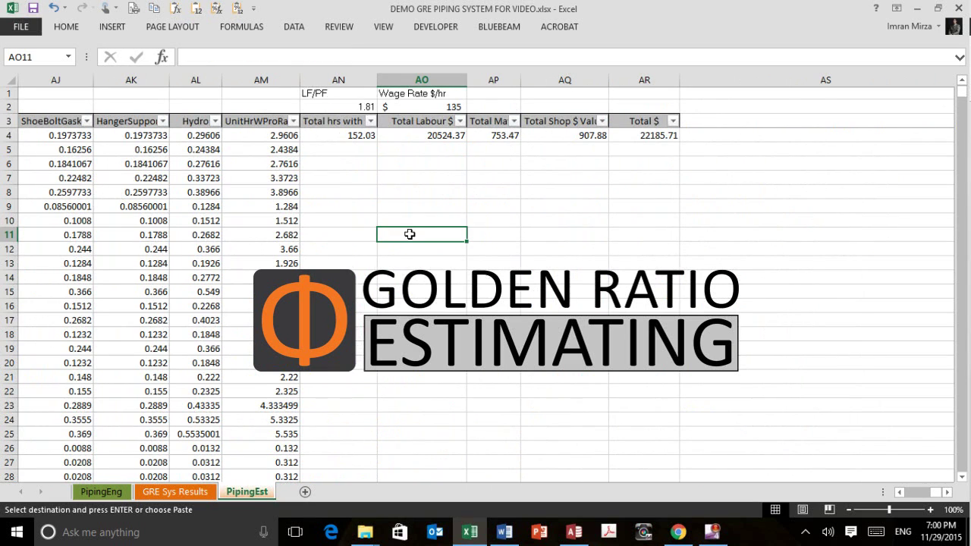
Fill the AN4:AR4 hours, labour and cost formulas down through row 680
mouse_move(338, 135)
mouse_down()
mouse_move(654, 137)
mouse_move(655, 543)
mouse_up()
key(ctrl+v)
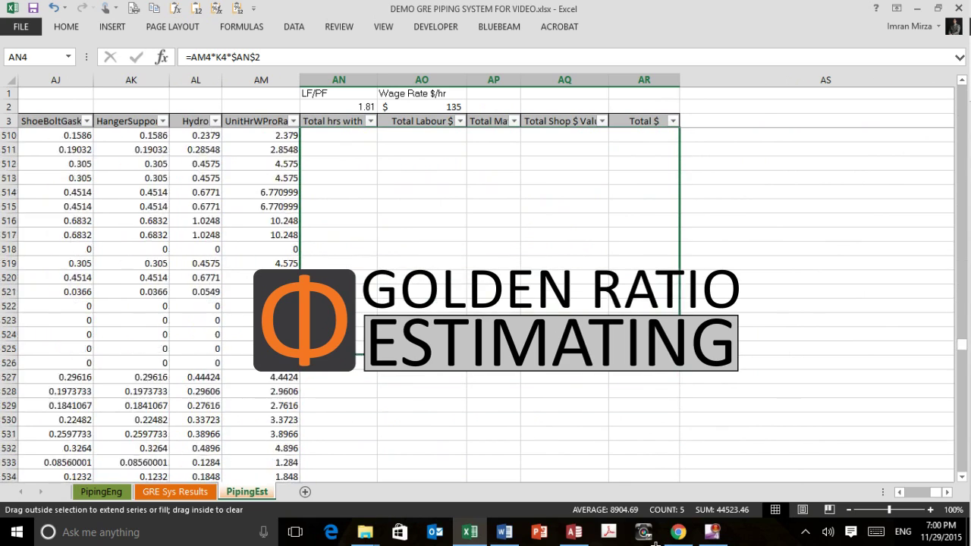
drag(655, 543, 660, 438)
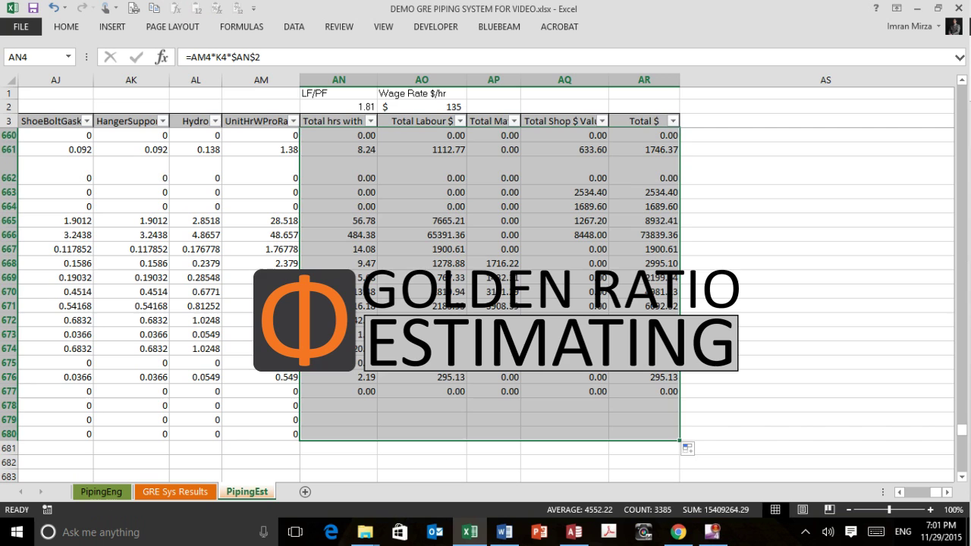
click(750, 326)
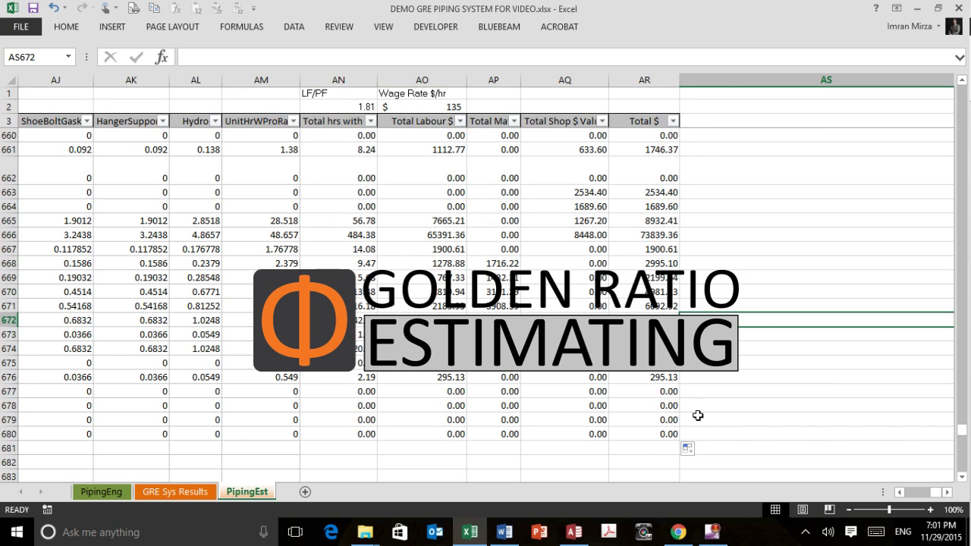
Enter =SUM(AR4:AR680) in AR682 as the Total $ grand total
scroll(694, 407, down, 2)
click(660, 363)
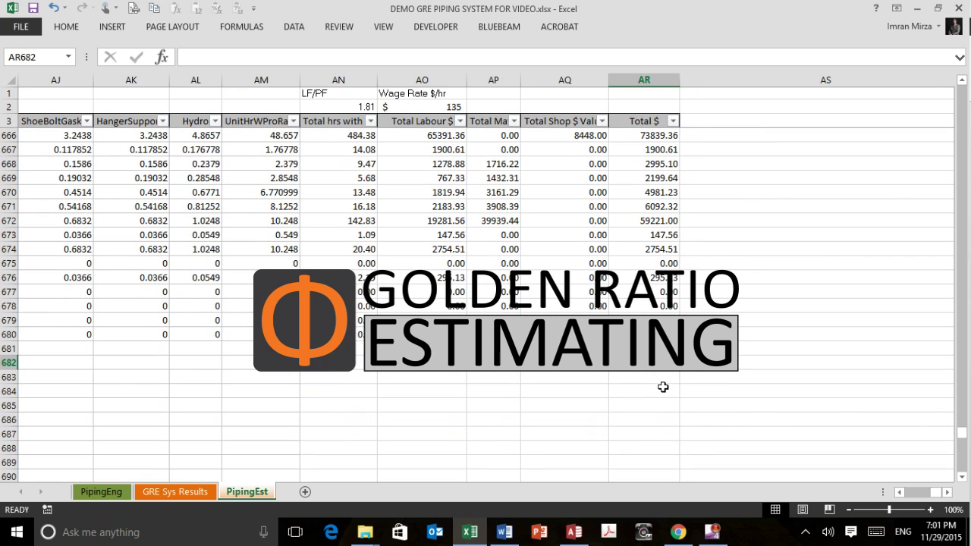
text(=um)
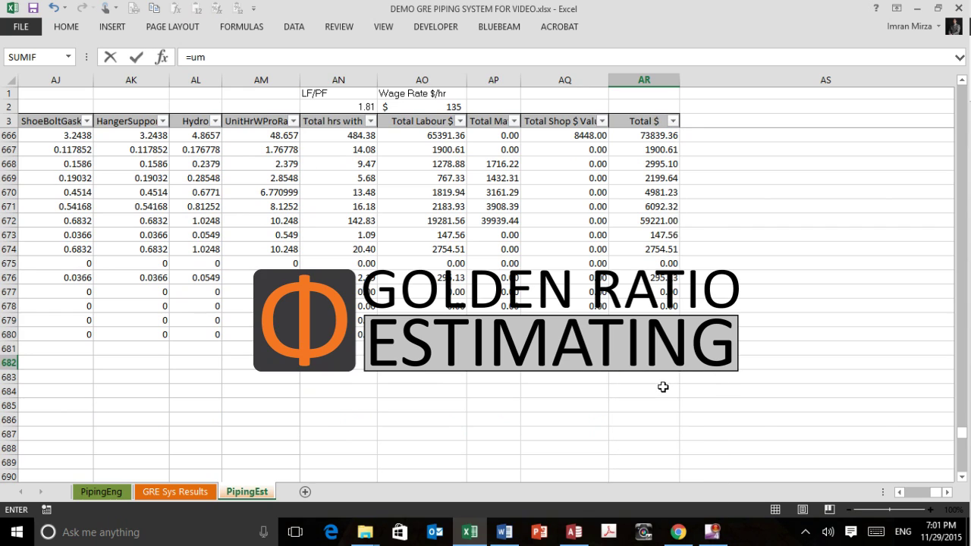
key(Up)
key(Up)
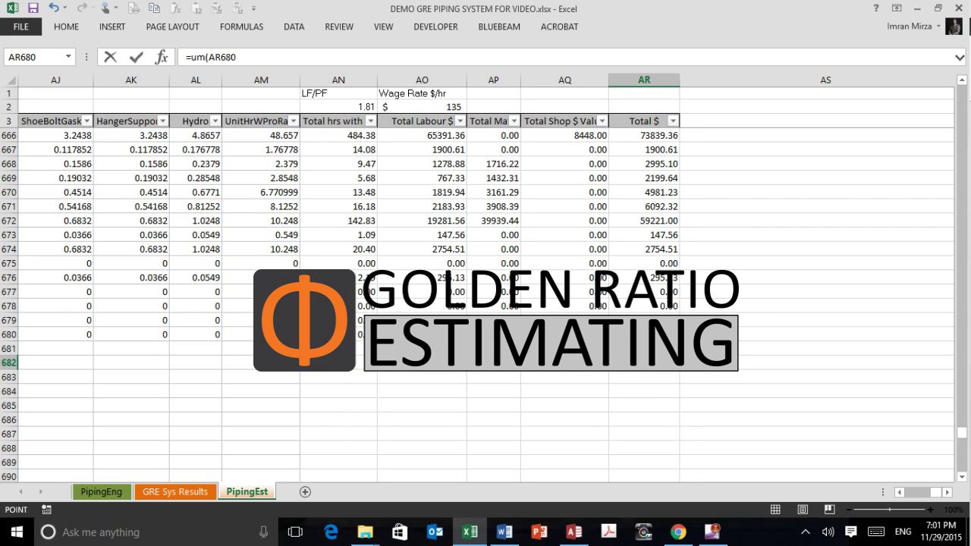
shift+click(657, 291)
key(Return)
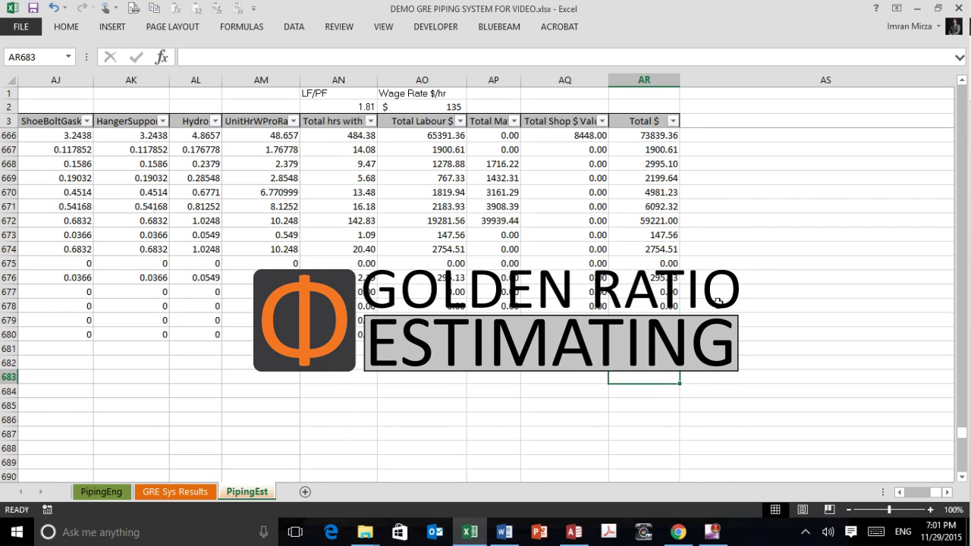
key(Up)
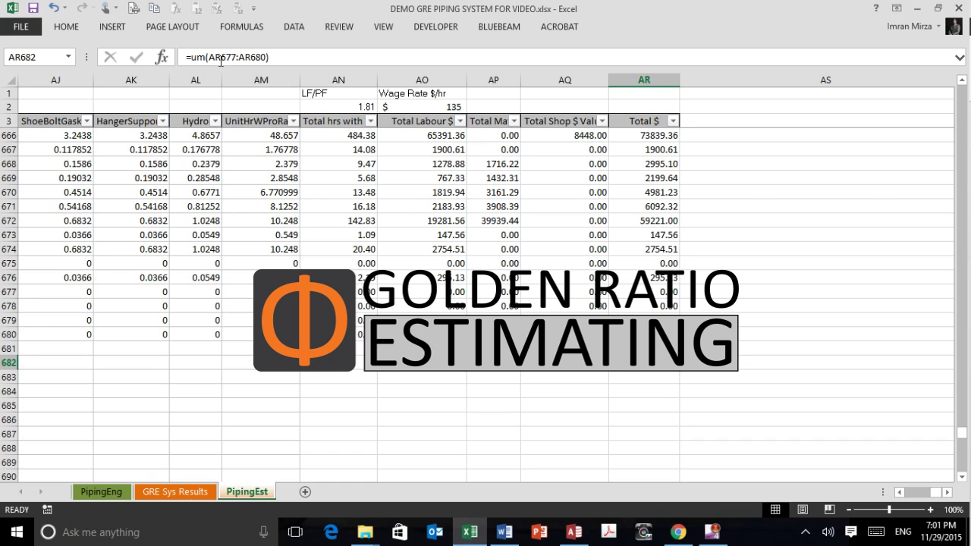
click(194, 56)
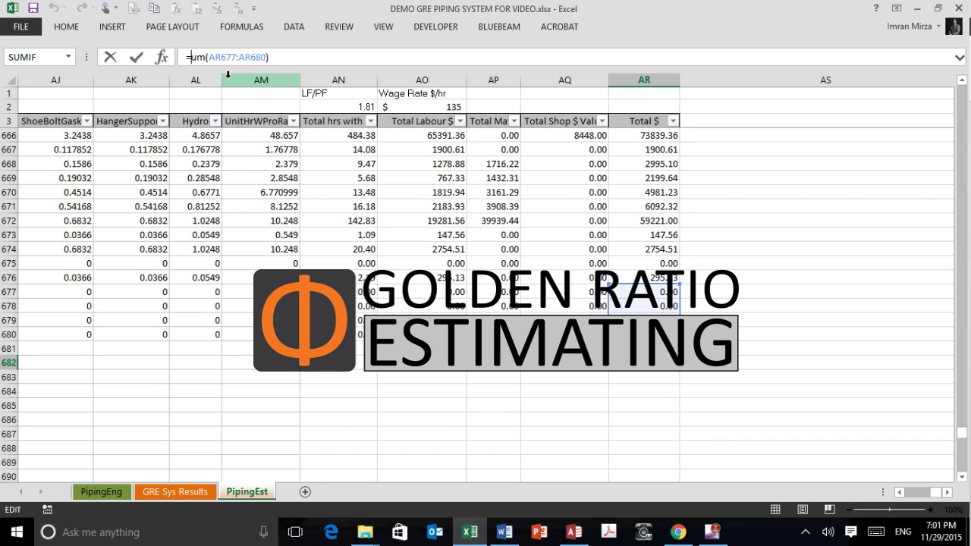
text(sum()
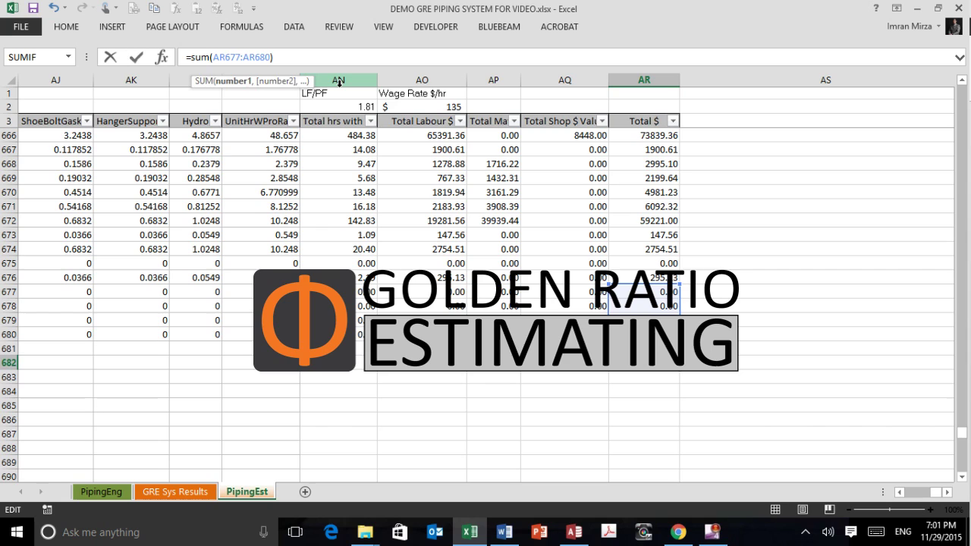
text(AR4)
key(ctrl+Return)
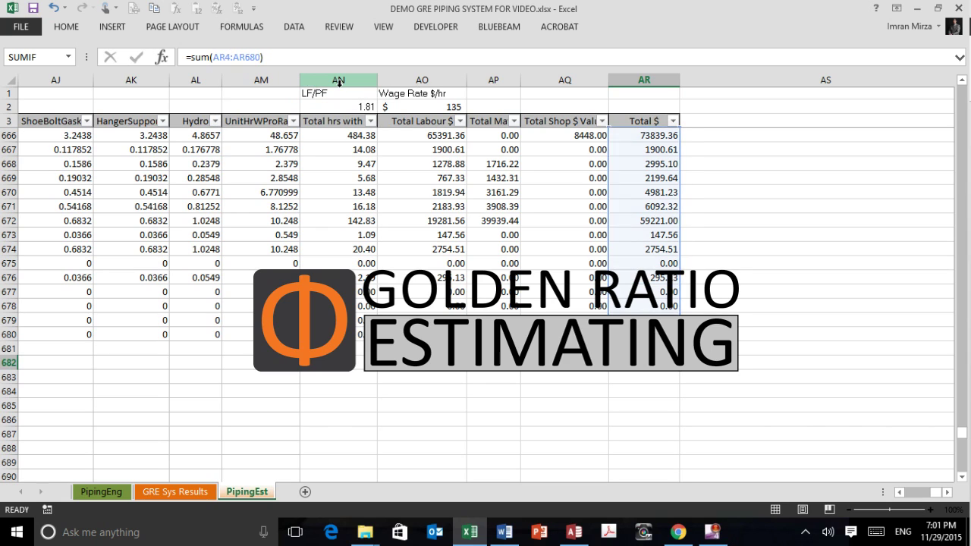
key(Return)
key(Up)
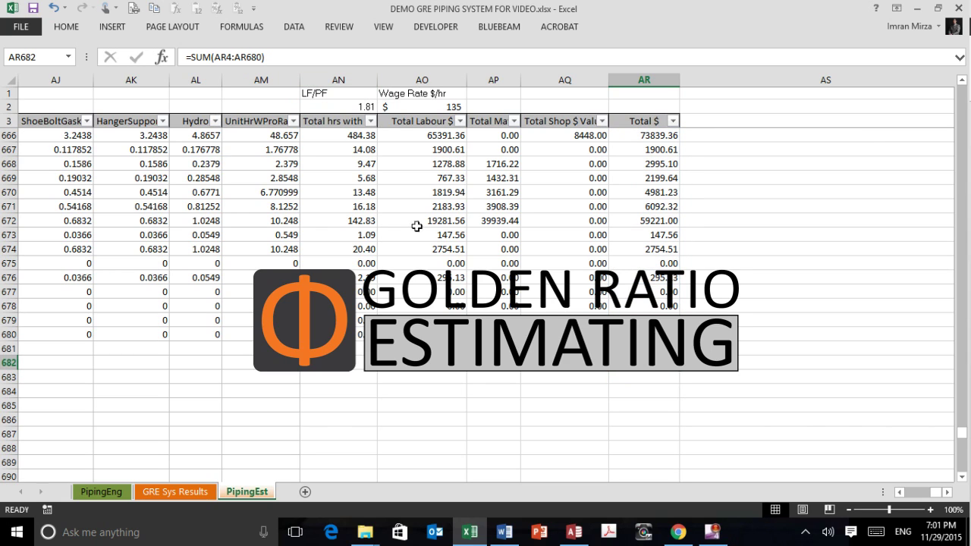
Give the AR682 Total $ grand total Accounting format with one fewer decimal place
click(64, 28)
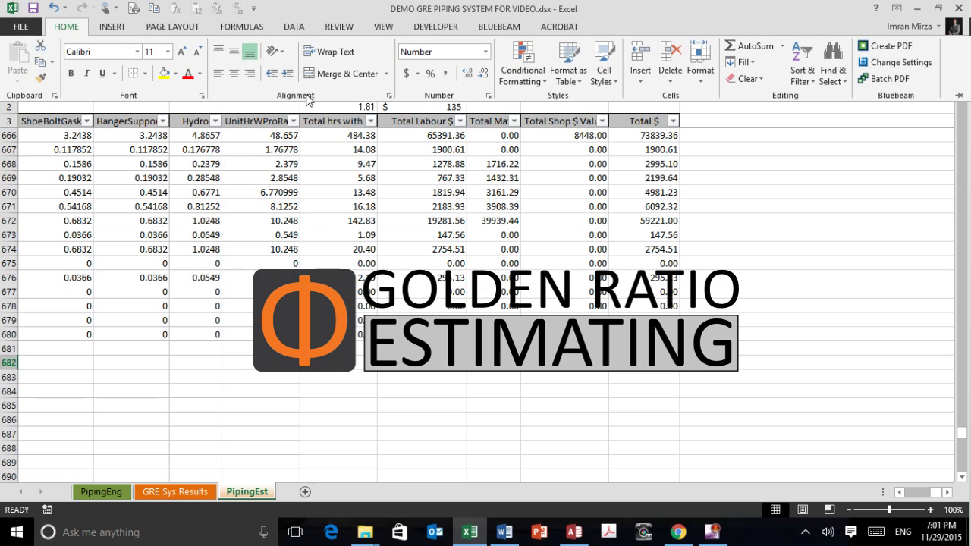
click(408, 73)
click(483, 75)
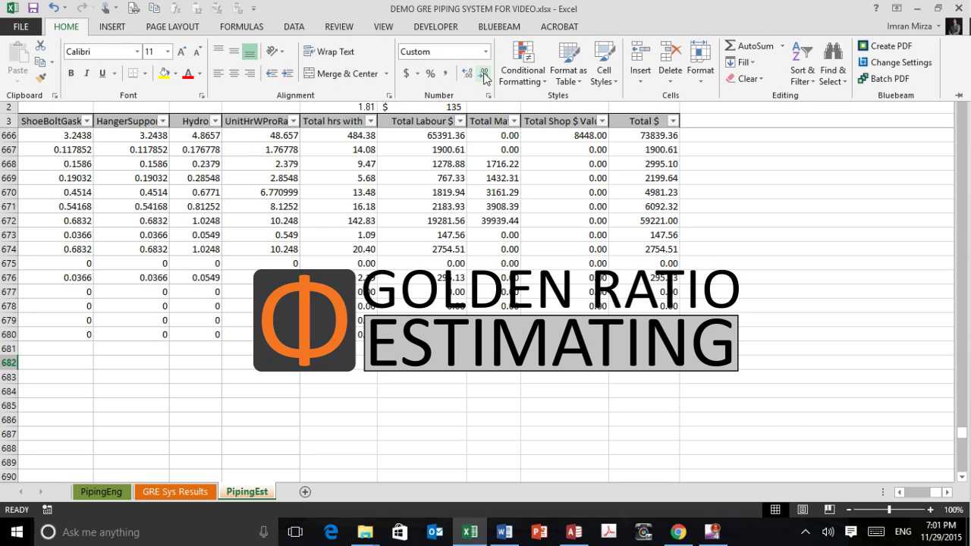
click(630, 386)
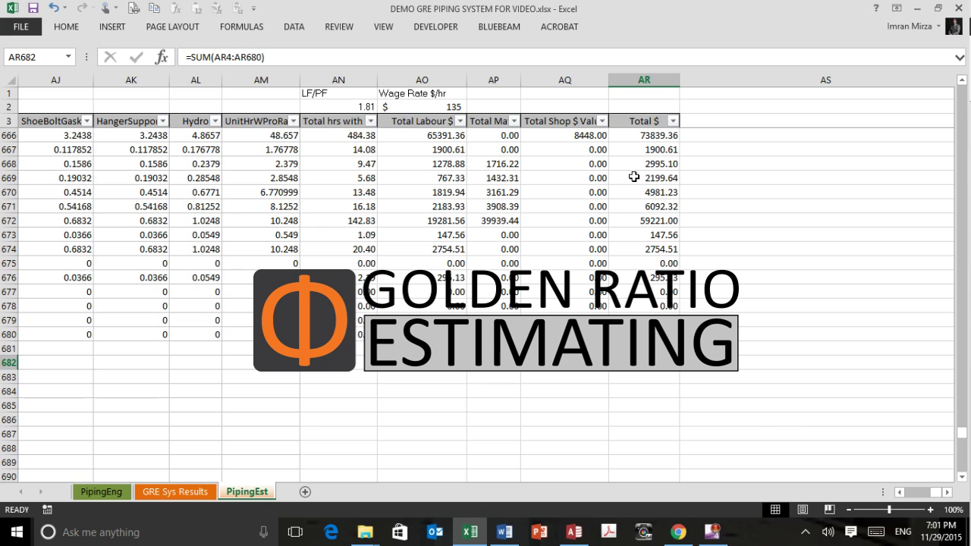
Filter the PipingEst table's Total $ column to show only 0.00 values
click(672, 121)
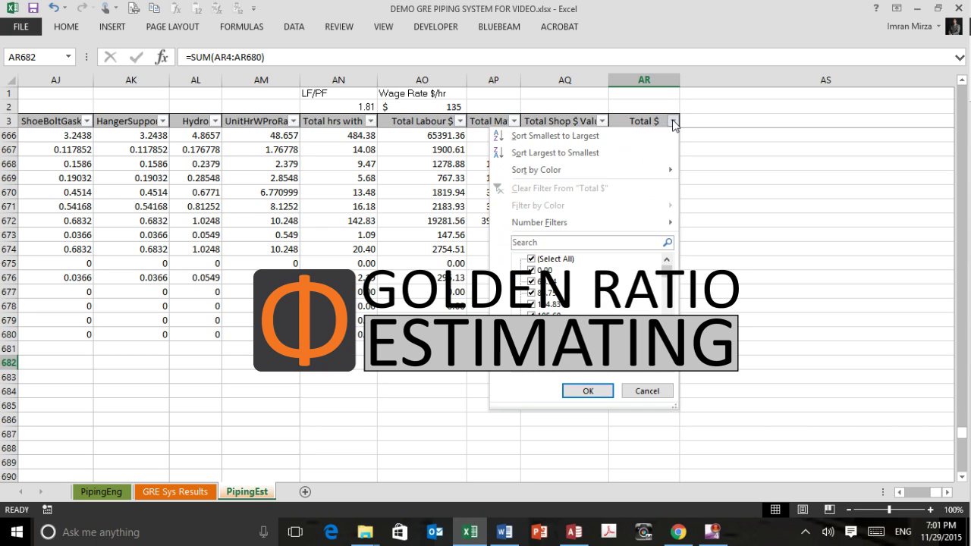
click(532, 260)
click(533, 270)
click(589, 391)
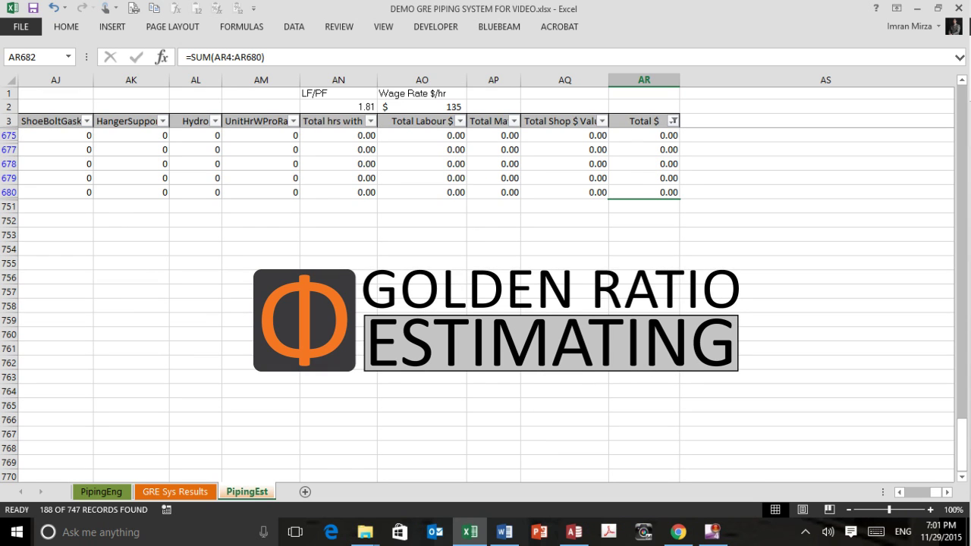
Review the 188 remaining zero-cost items, mostly bolts, gaskets and shoes
drag(961, 428, 960, 90)
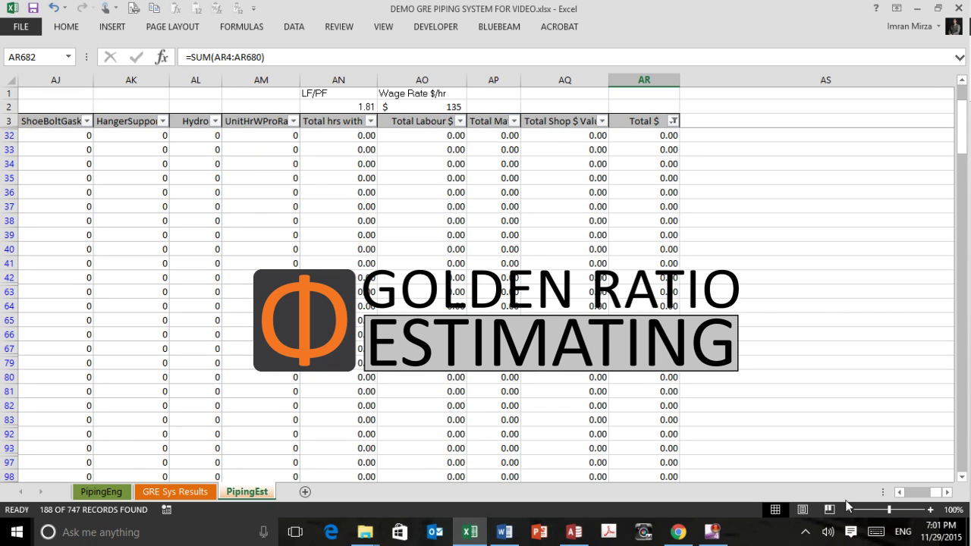
drag(932, 493, 880, 497)
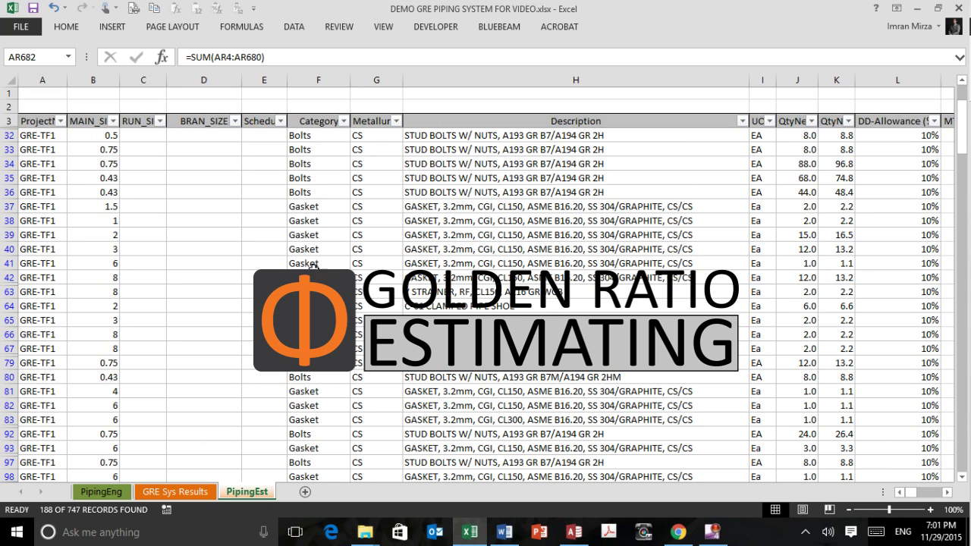
scroll(334, 225, down, 1)
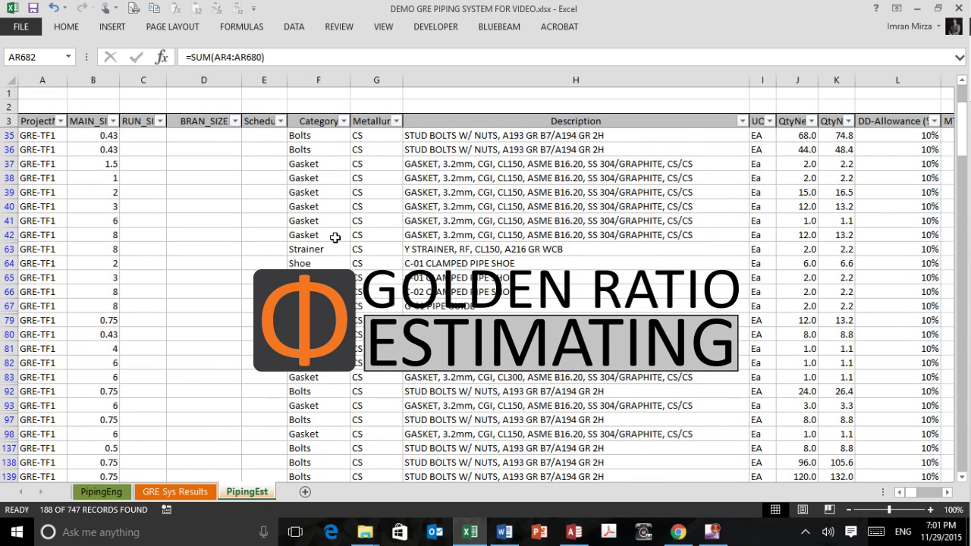
scroll(335, 237, down, 2)
scroll(334, 239, down, 1)
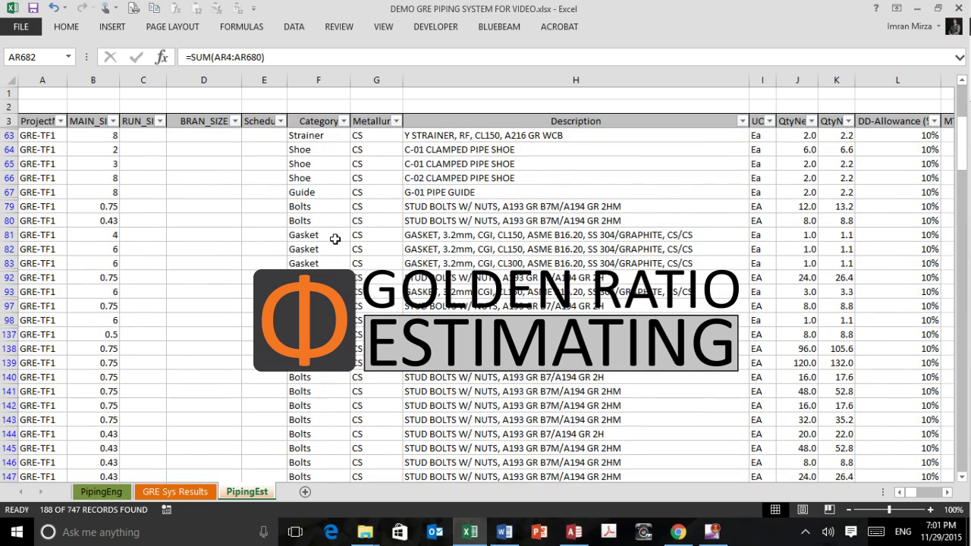
scroll(334, 239, down, 1)
scroll(336, 239, down, 2)
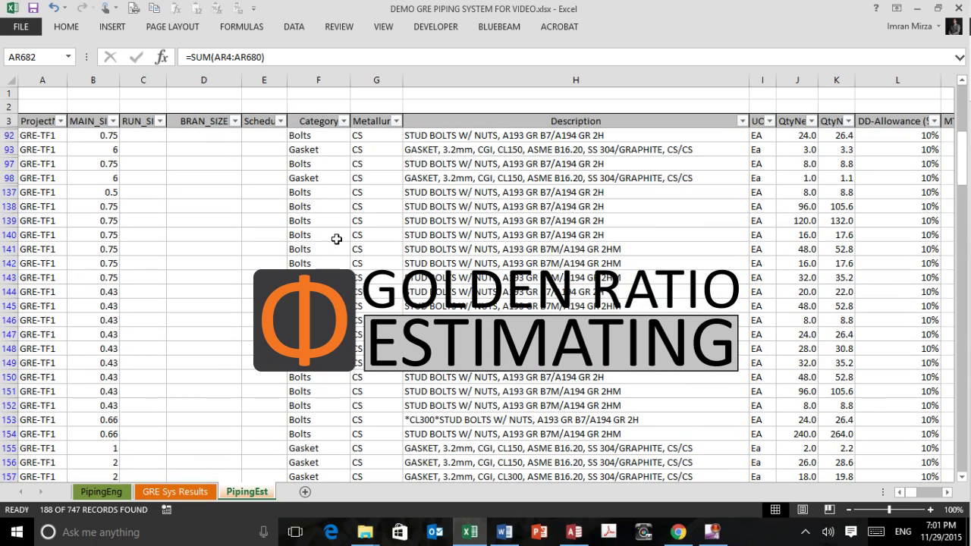
scroll(336, 239, down, 1)
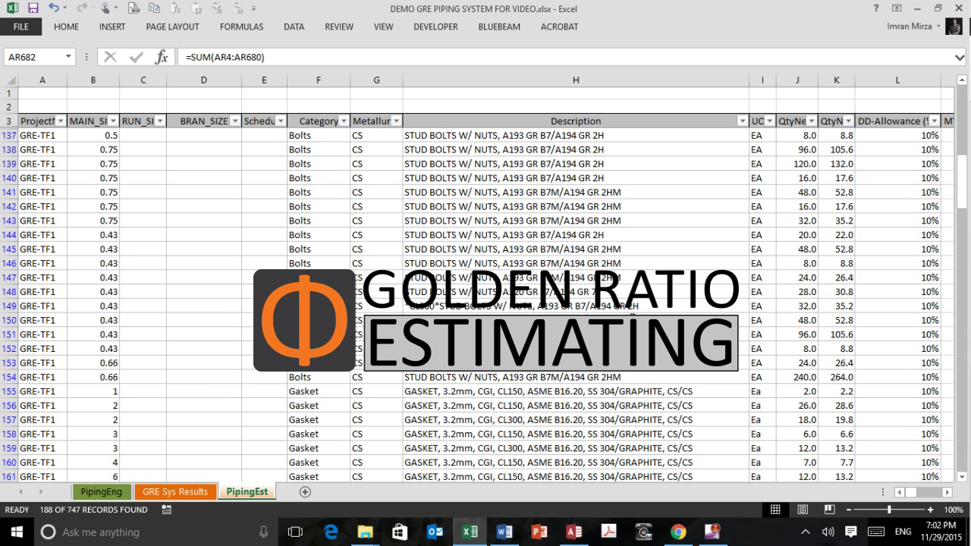
Clear the Total $ filter so all records show, and jump back to cell A4
key(ctrl+Up)
key(ctrl+Home)
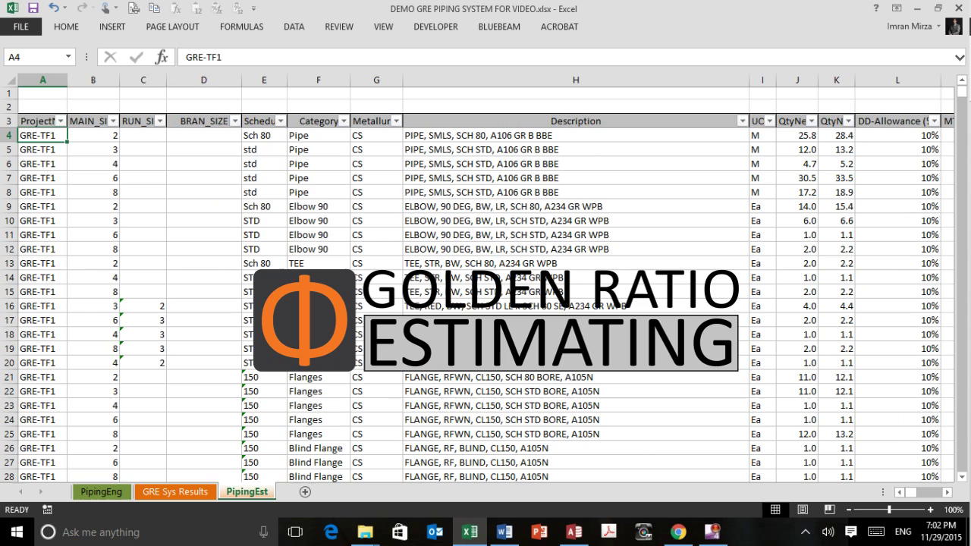